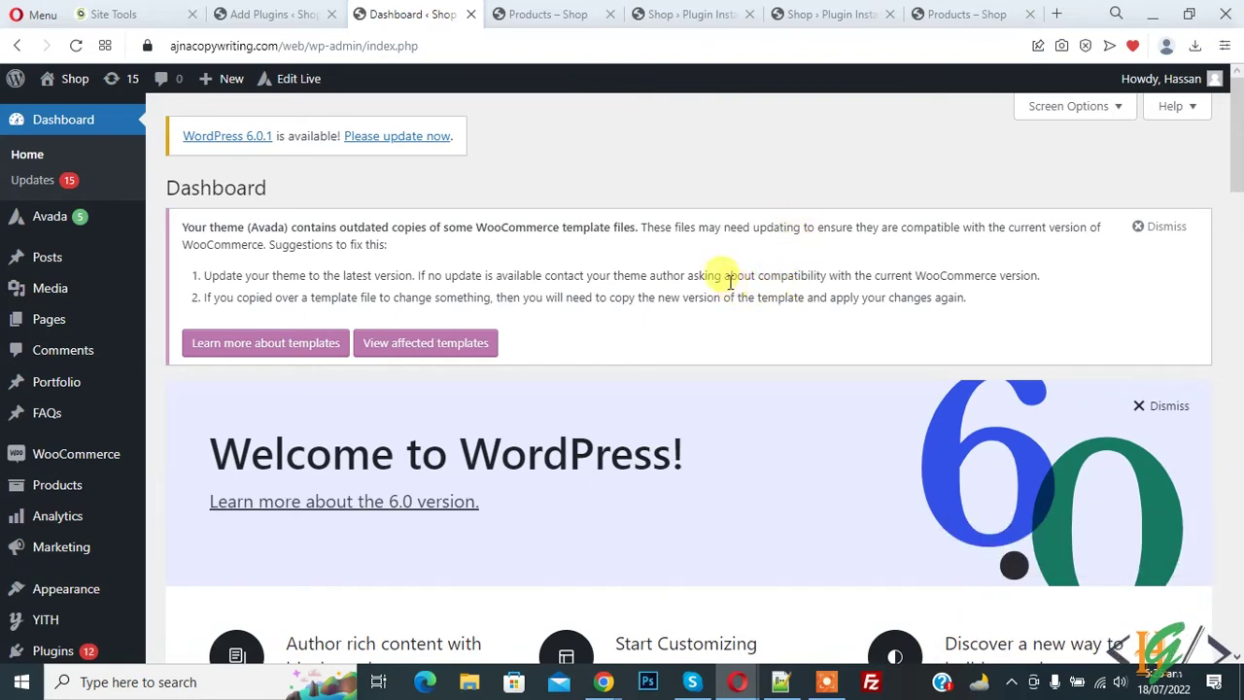
- Find the YITH WooCommerce Badge Management plugin in the plugin directory, install it and activate it
scroll(652, 208, "down", 3)
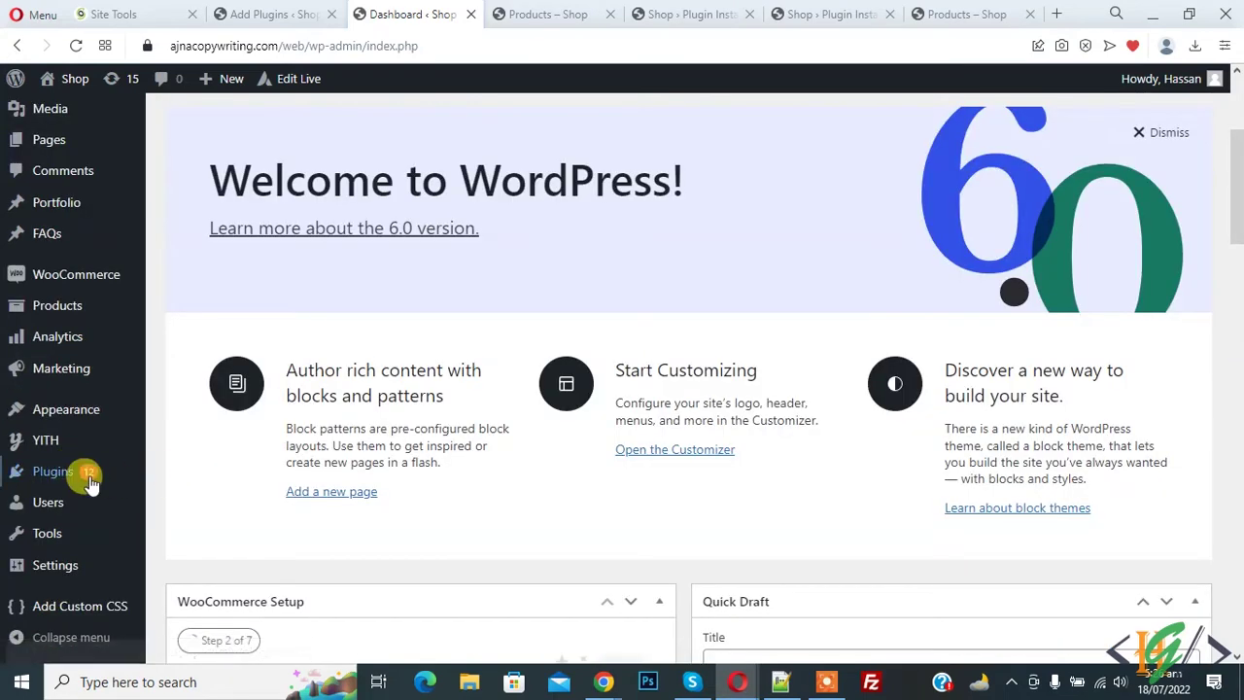
mouse_move(89, 483)
left_click(184, 495)
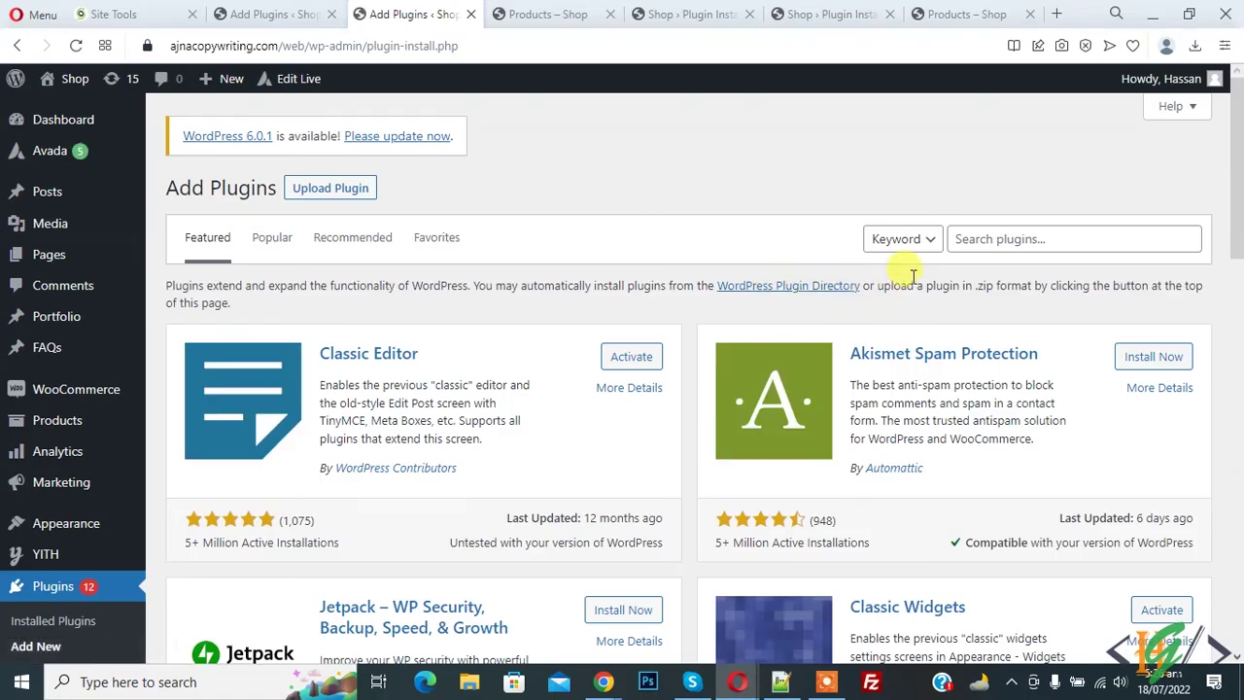
left_click(976, 241)
type("YITH WooCommerce Badge Management")
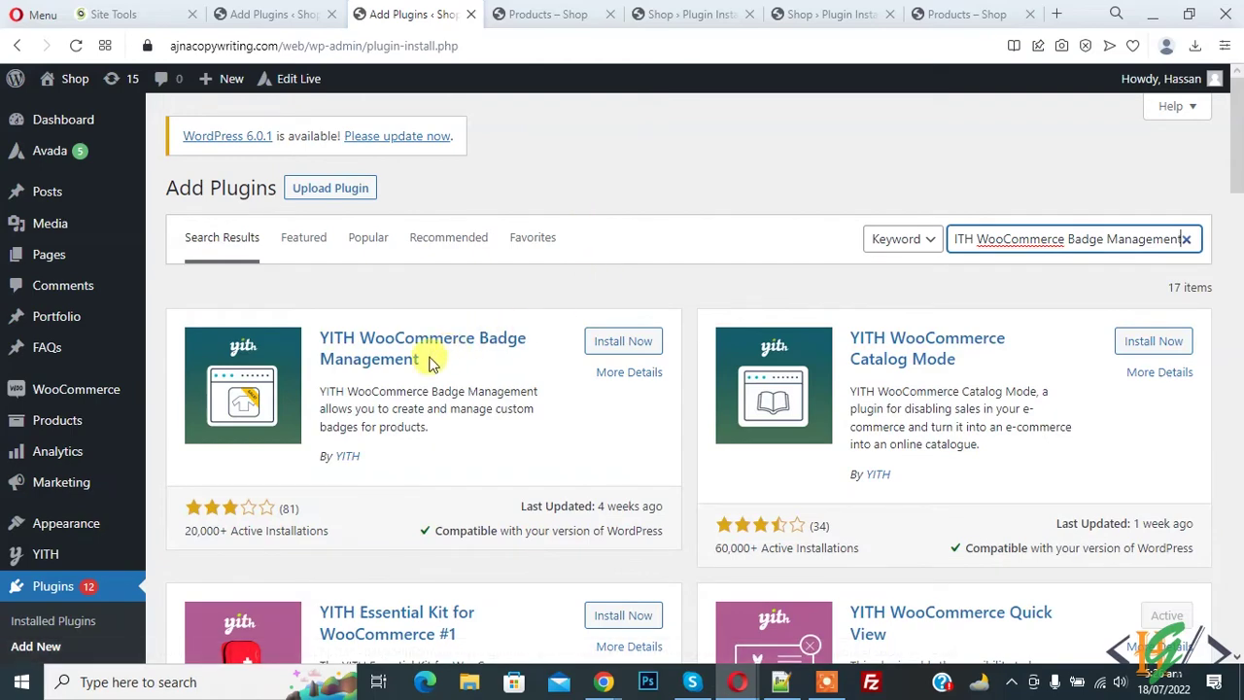
left_click(621, 342)
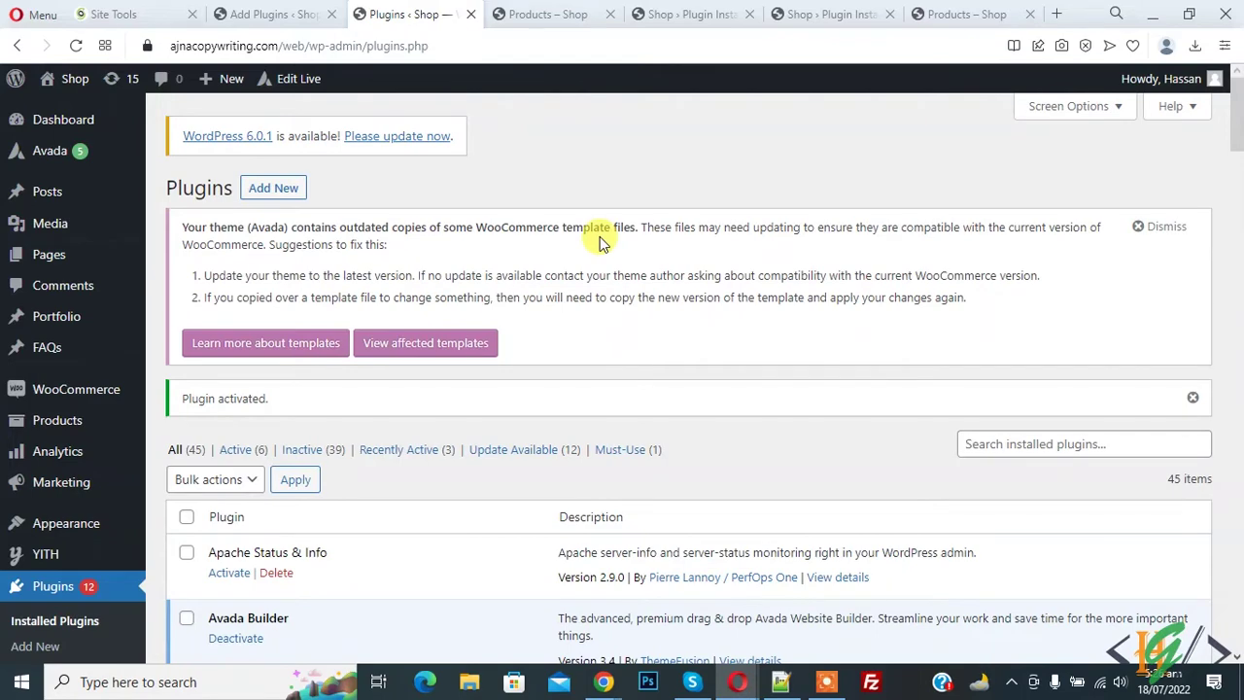
- Open the YITH Badge Management page in the WordPress admin
scroll(722, 416, "down", 2)
scroll(630, 305, "up", 2)
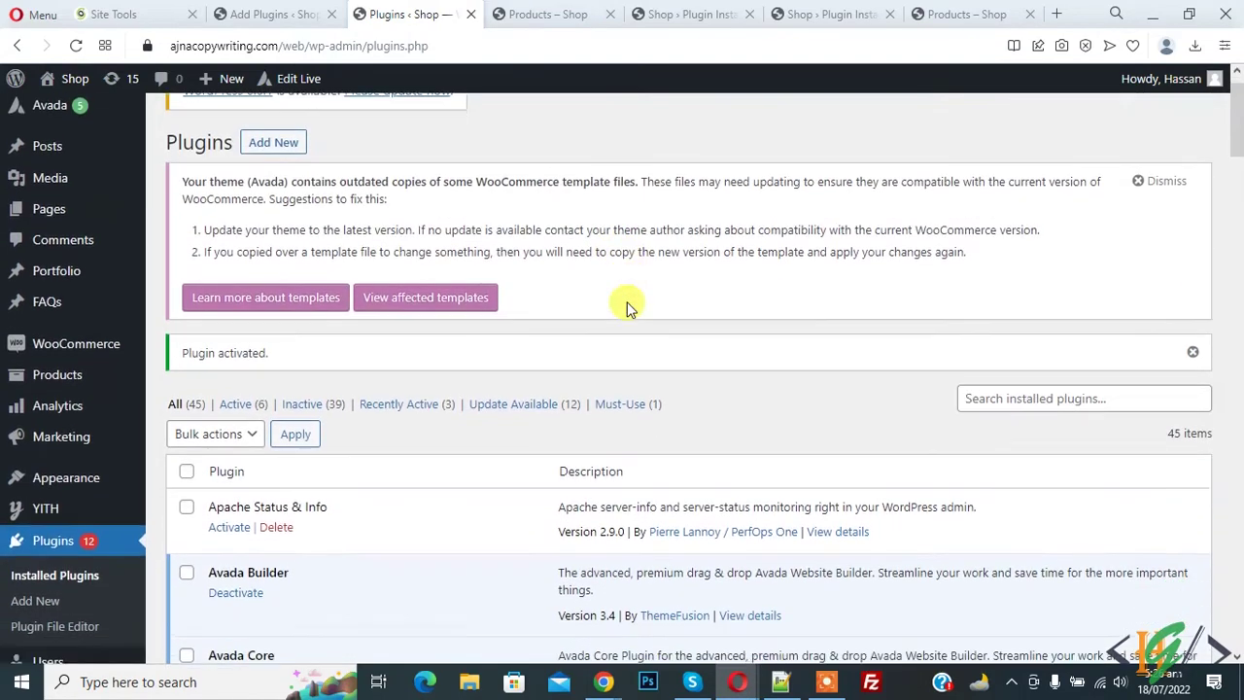
scroll(596, 335, "down", 1)
scroll(559, 364, "down", 1)
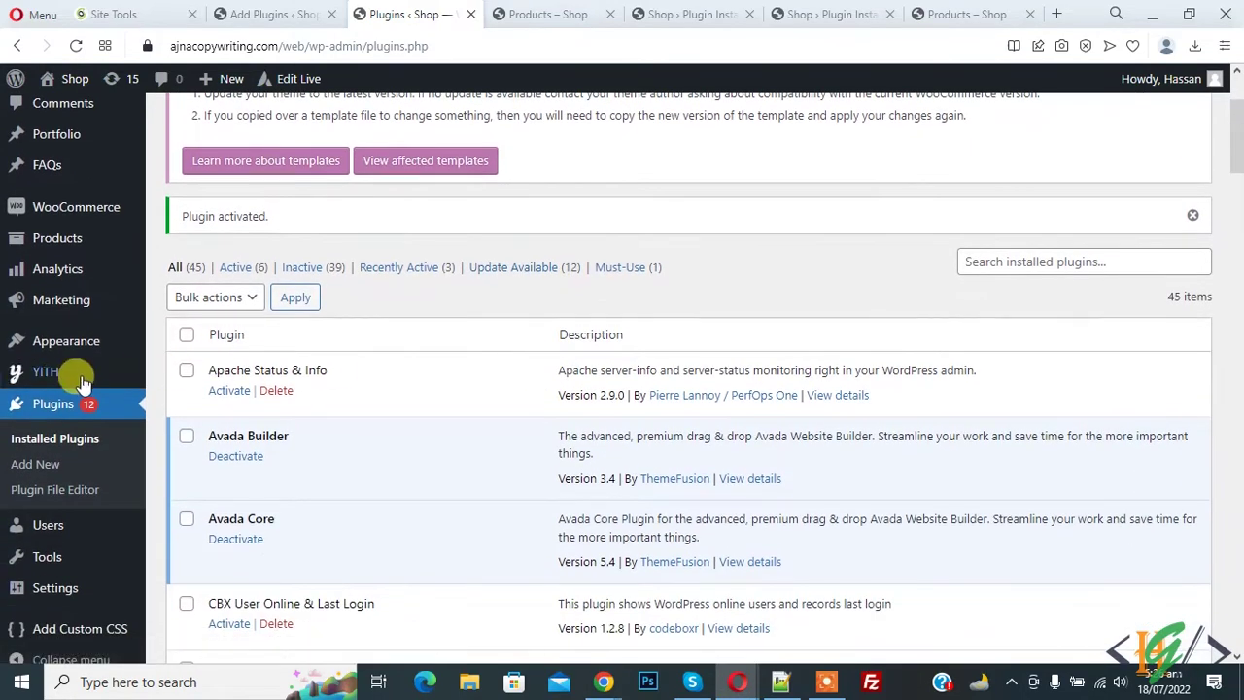
mouse_move(63, 383)
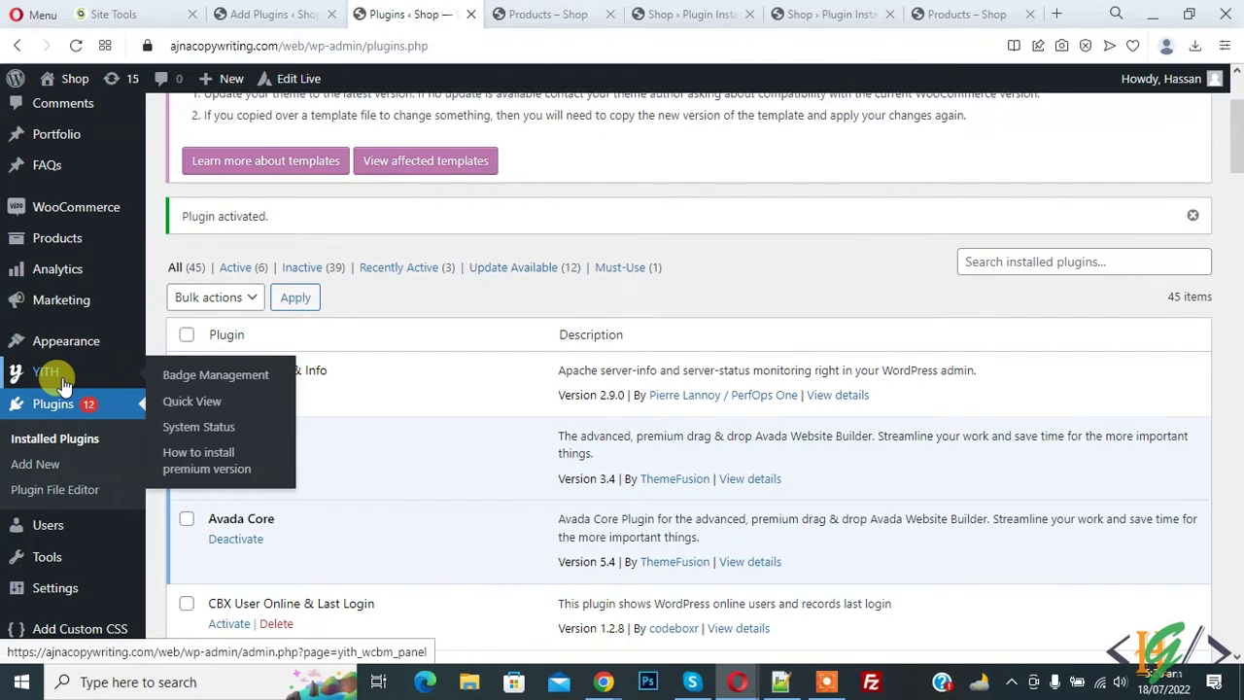
left_click(194, 378)
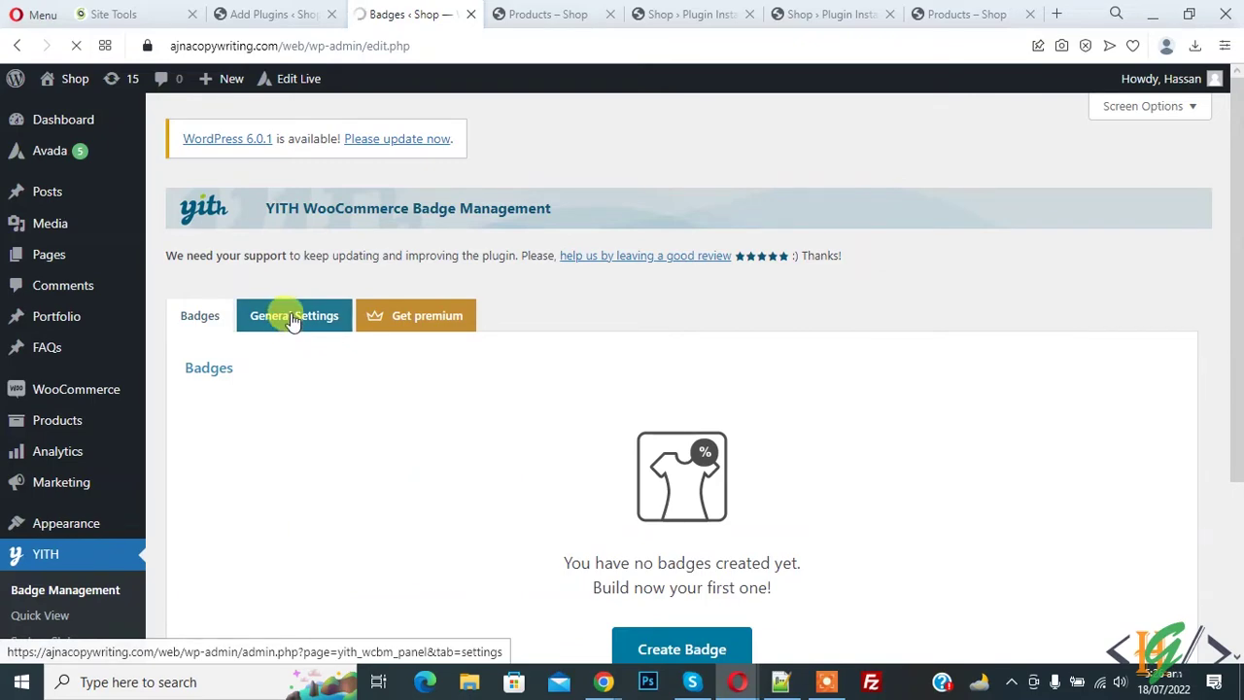
- In General Settings, hide the WooCommerce "On sale" badge on all products, enable Shop Manager to edit the options, and save
scroll(363, 298, "down", 3)
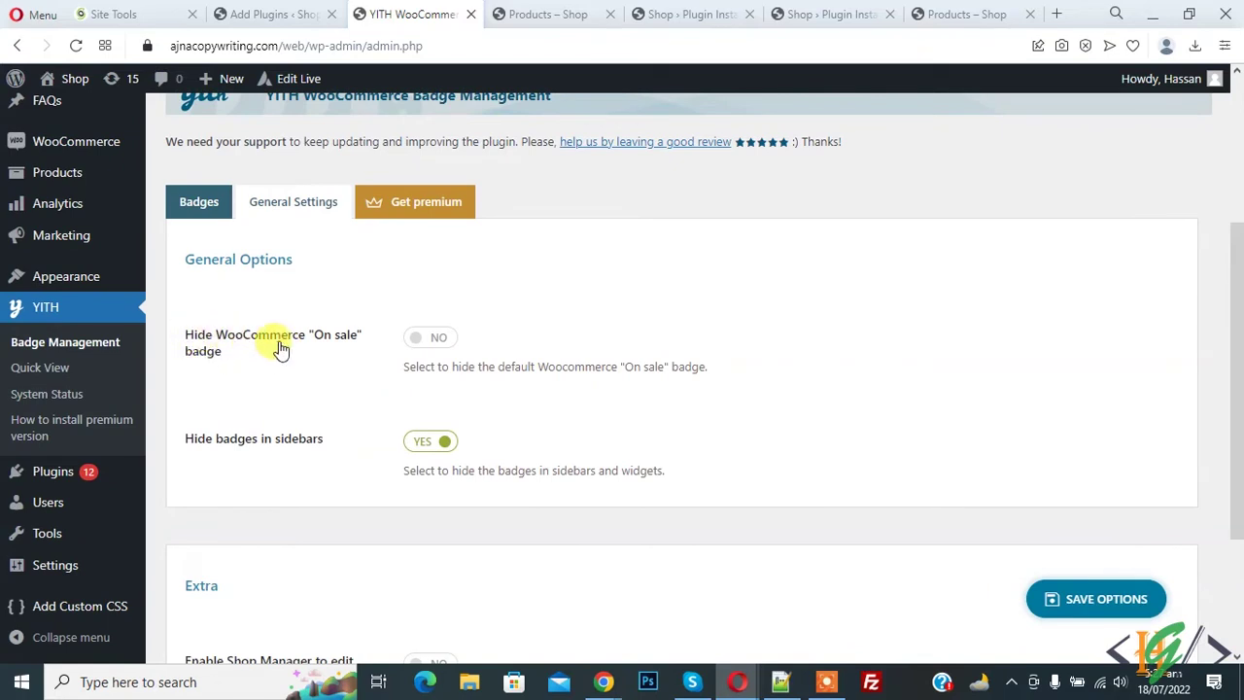
left_click(430, 340)
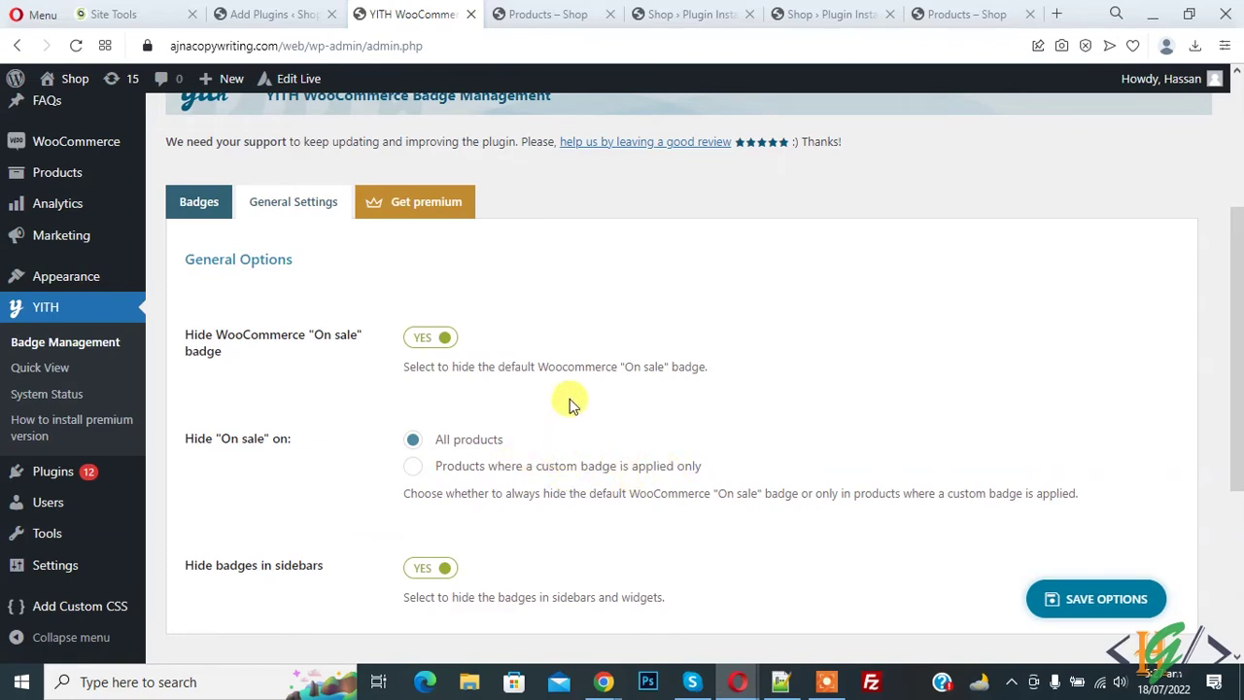
scroll(570, 401, "down", 1)
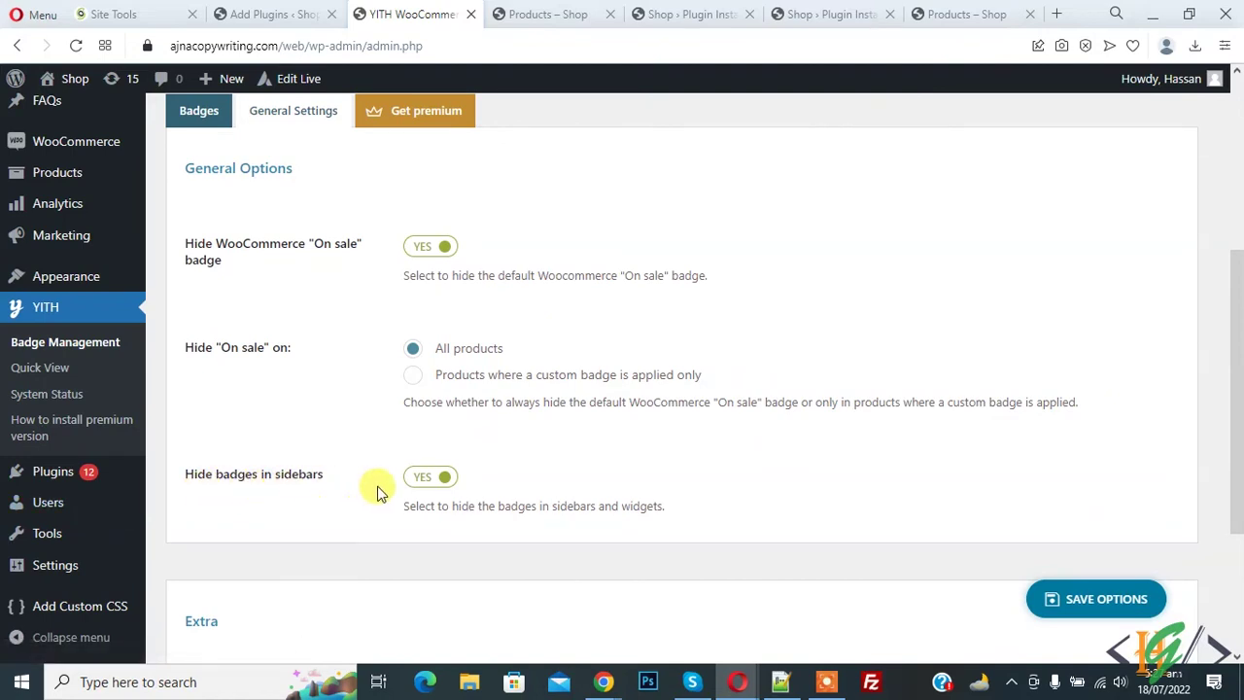
scroll(438, 489, "down", 3)
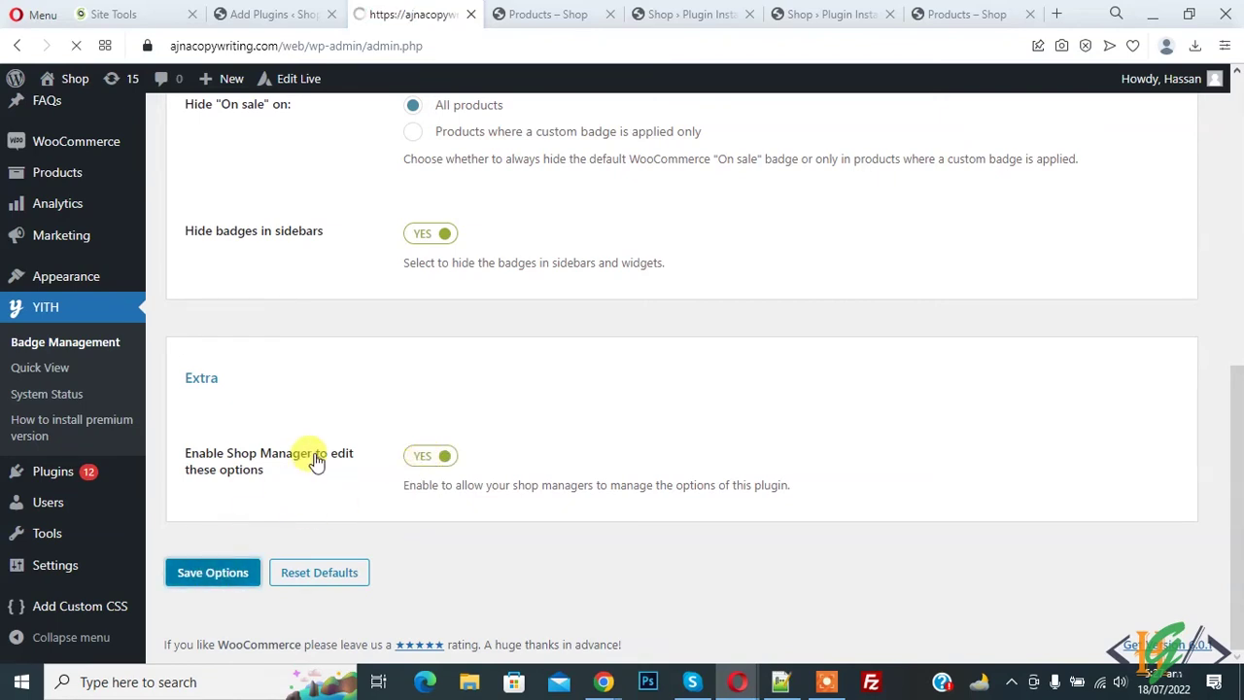
- Create a new badge named "Sale" with the badge type Text
scroll(498, 388, "down", 2)
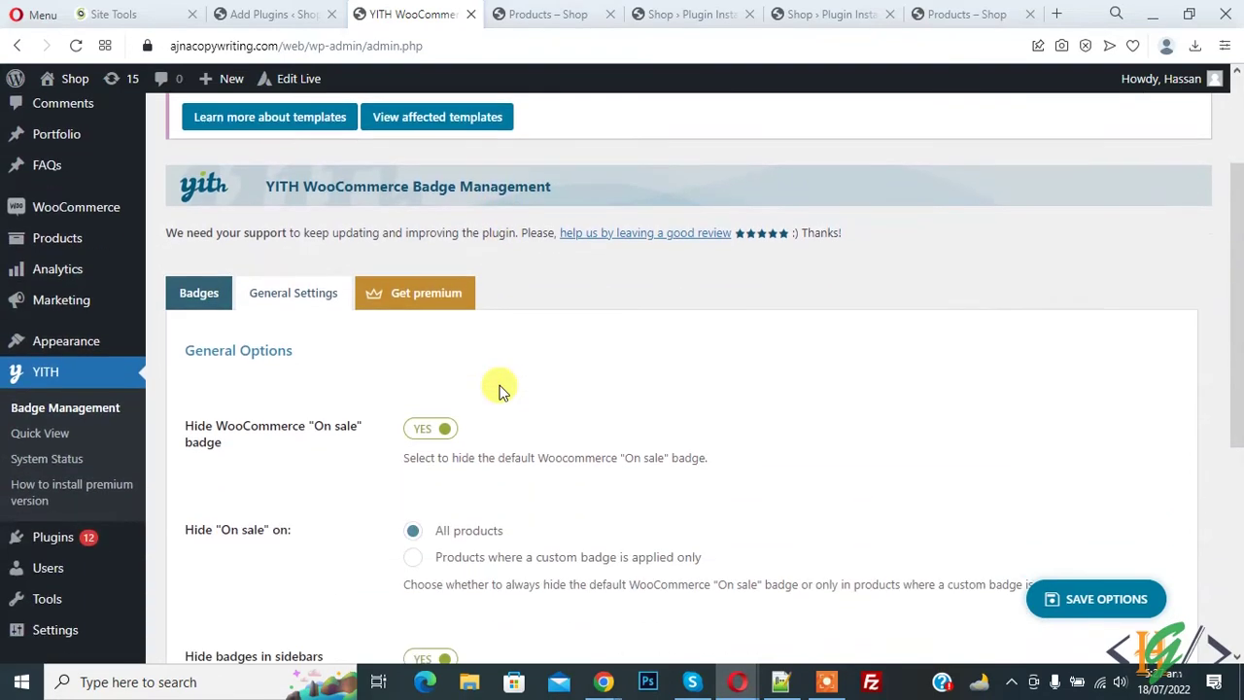
left_click(198, 302)
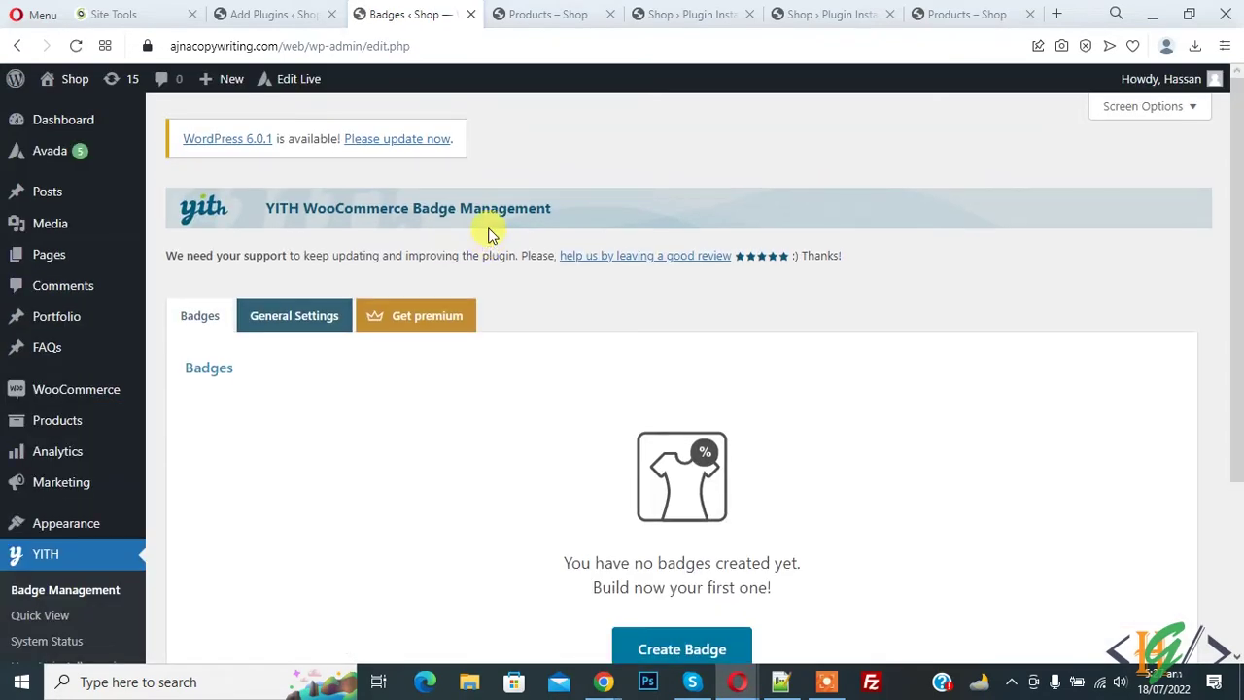
scroll(496, 292, "down", 3)
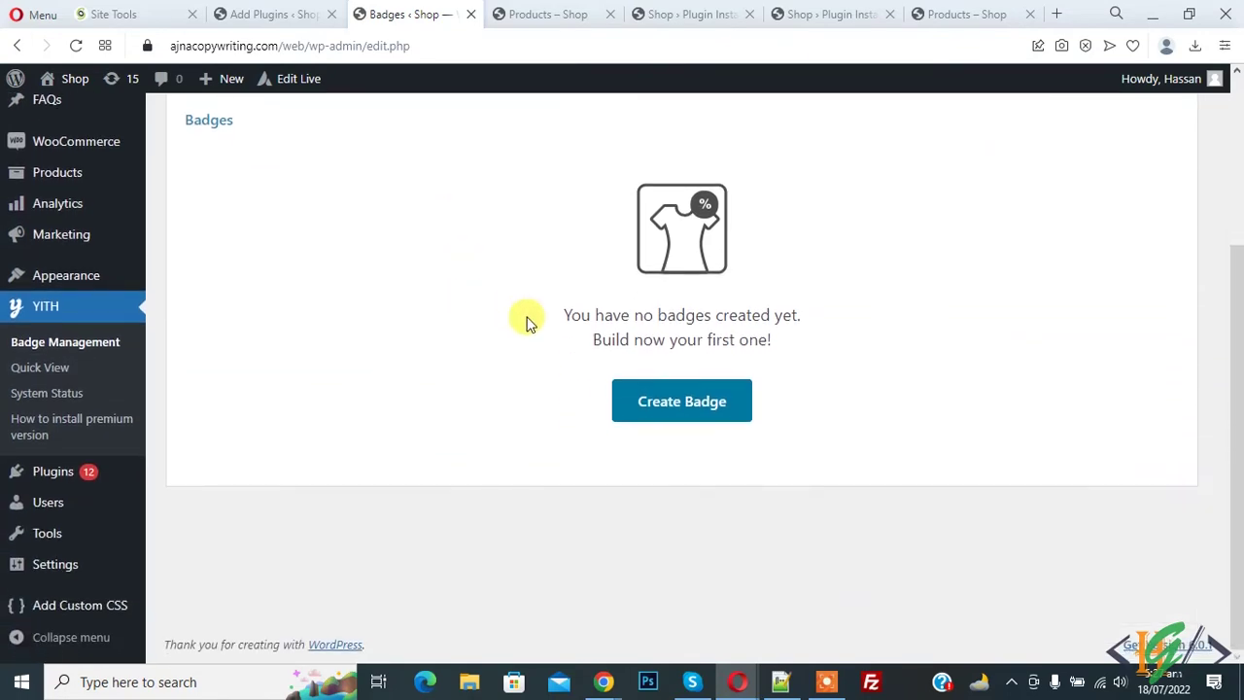
left_click(690, 409)
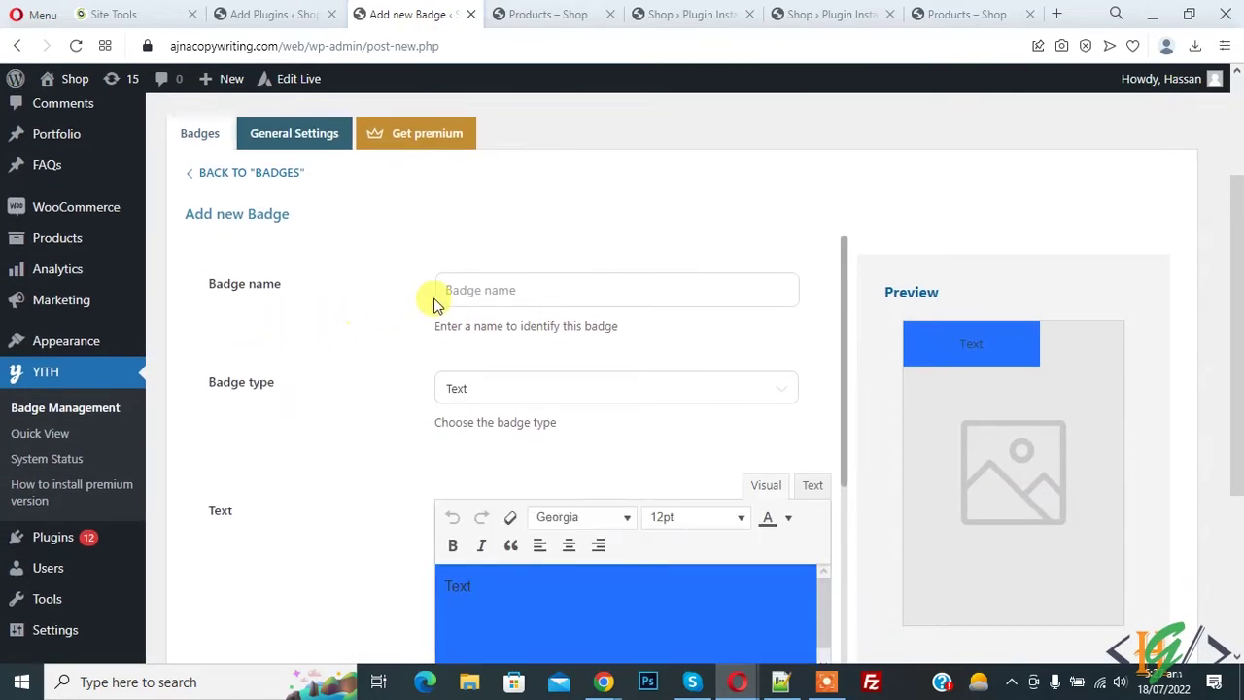
left_click(514, 291)
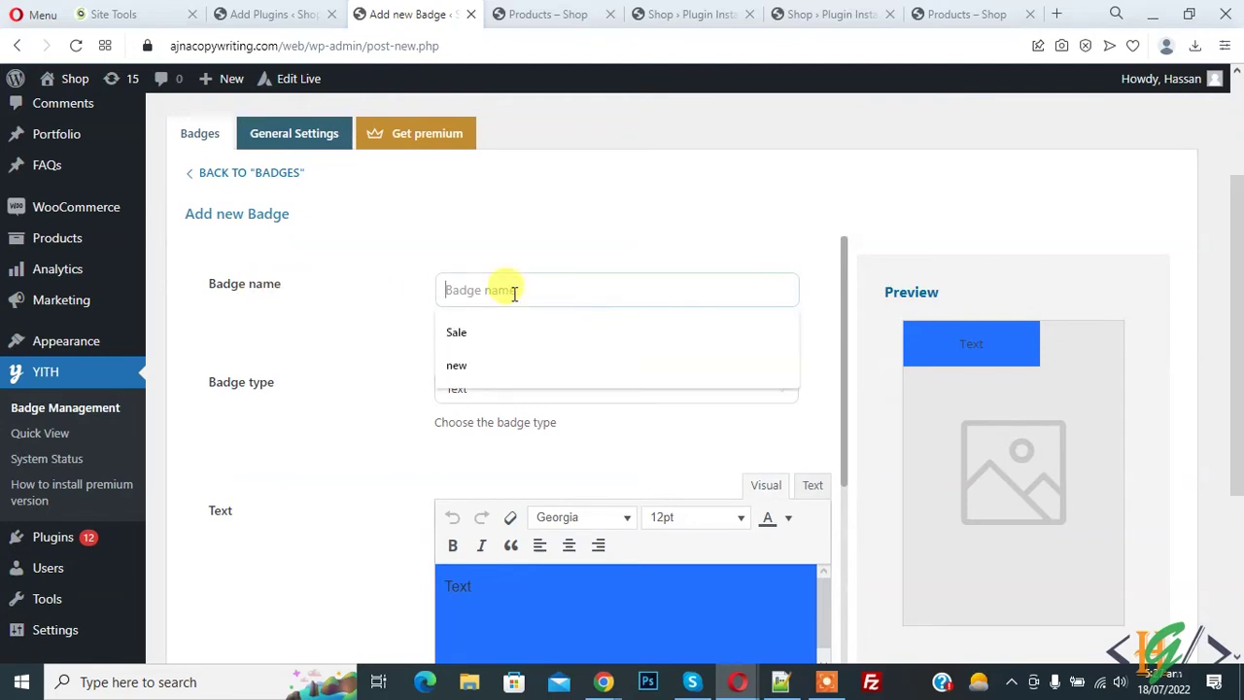
type("Sale")
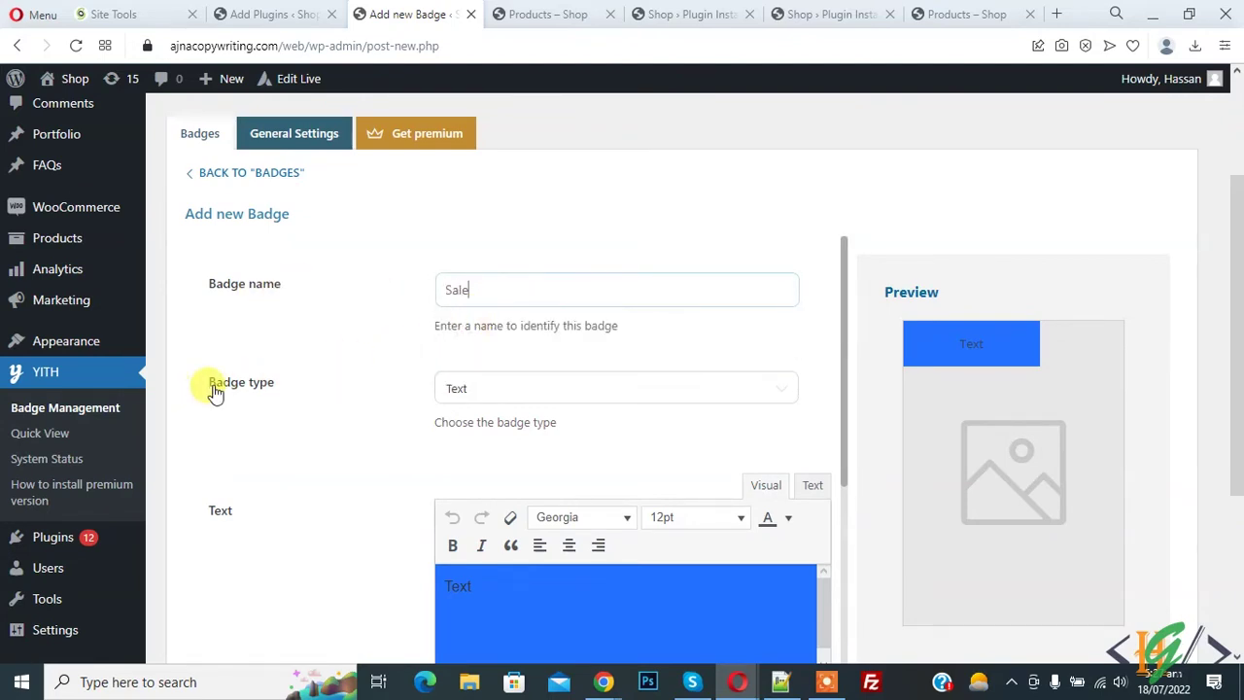
left_click(522, 399)
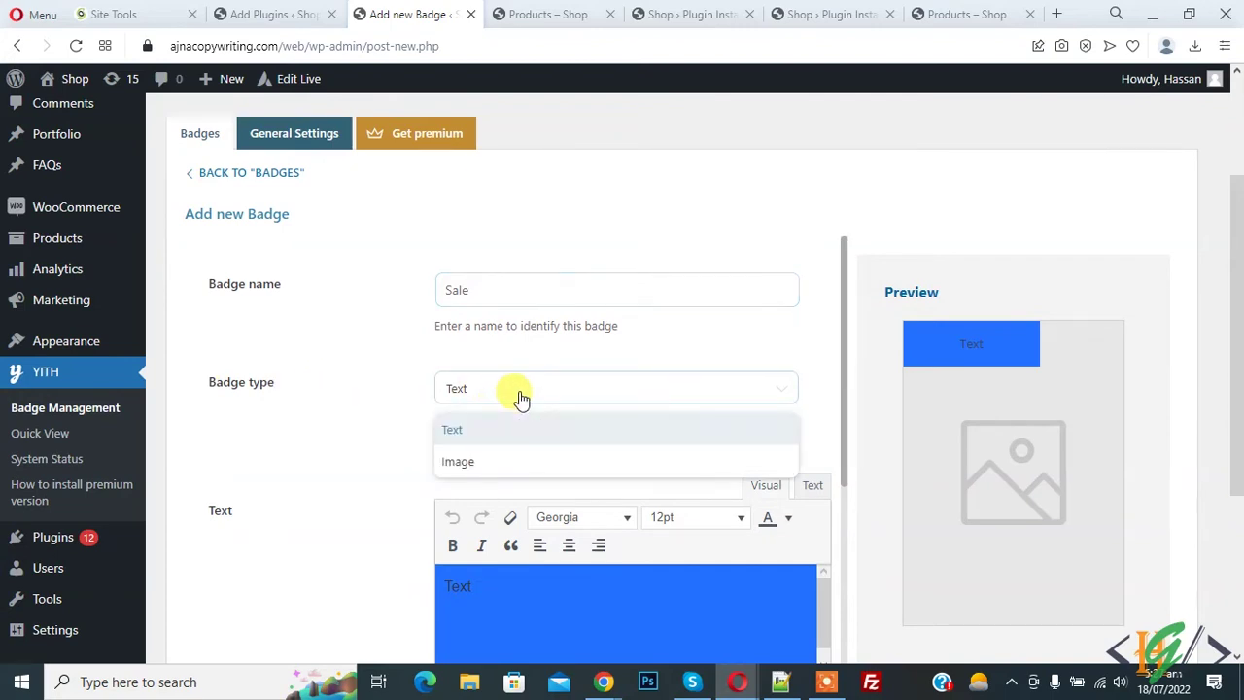
left_click(467, 439)
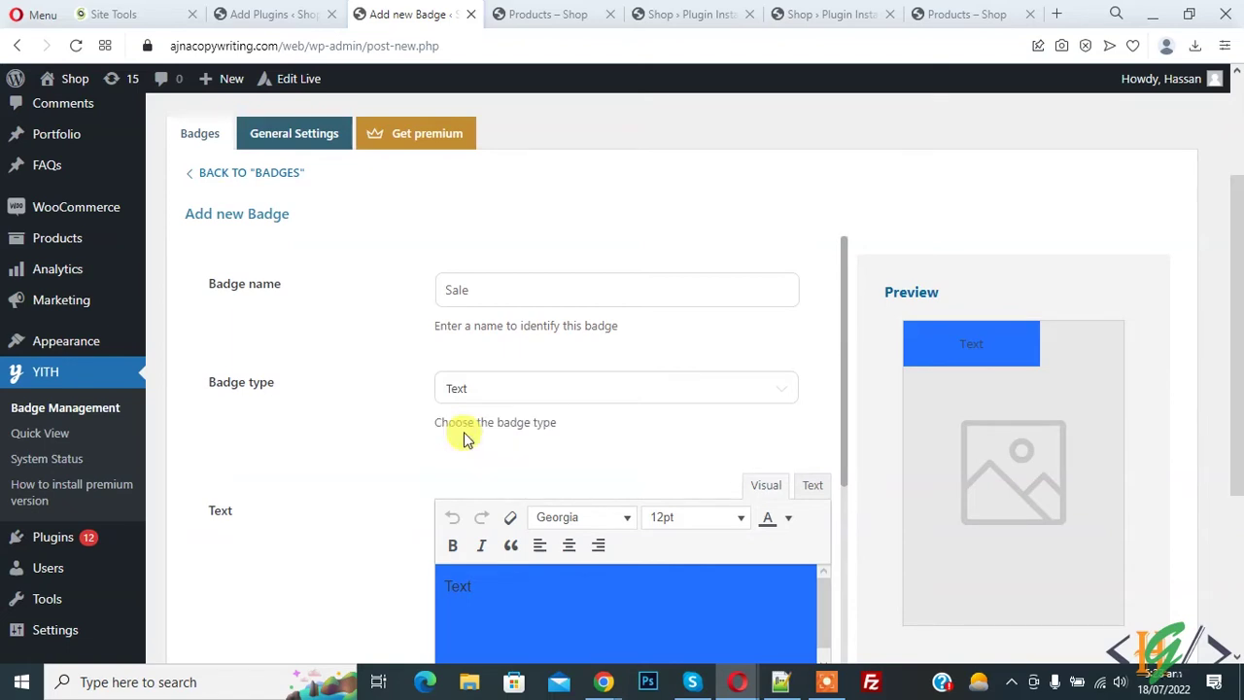
- Replace the badge's placeholder text with "Sale"
scroll(363, 386, "down", 2)
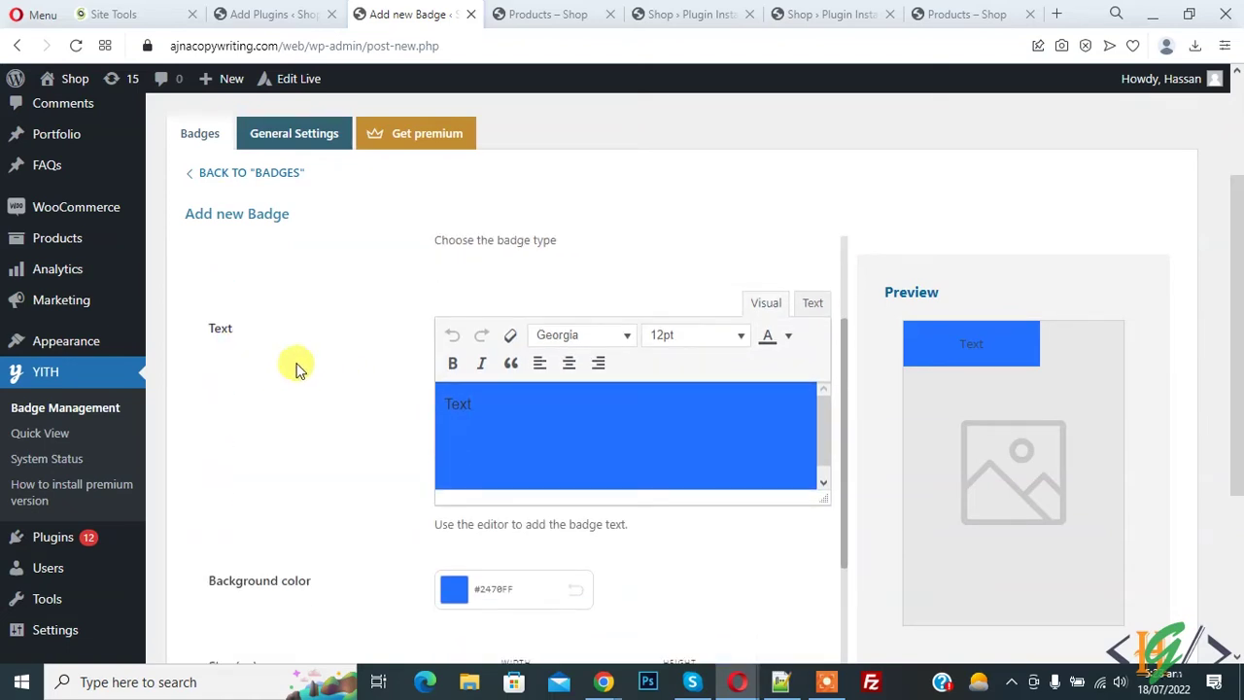
left_click(461, 403)
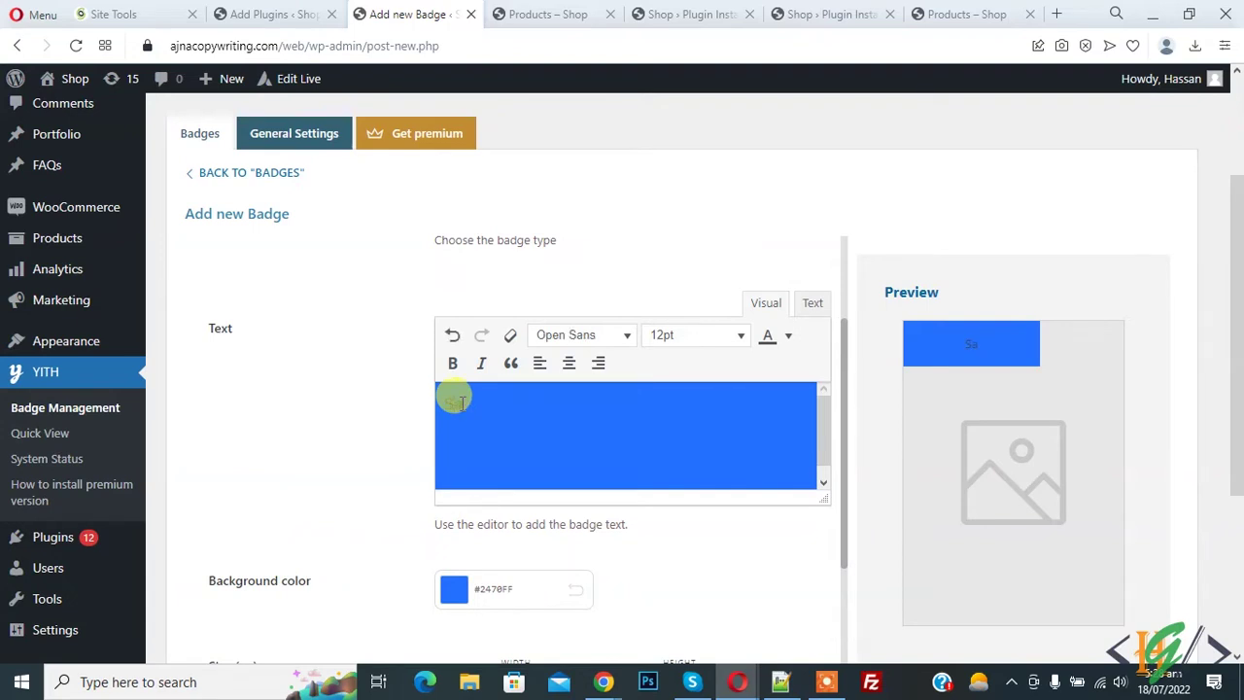
type("Sale")
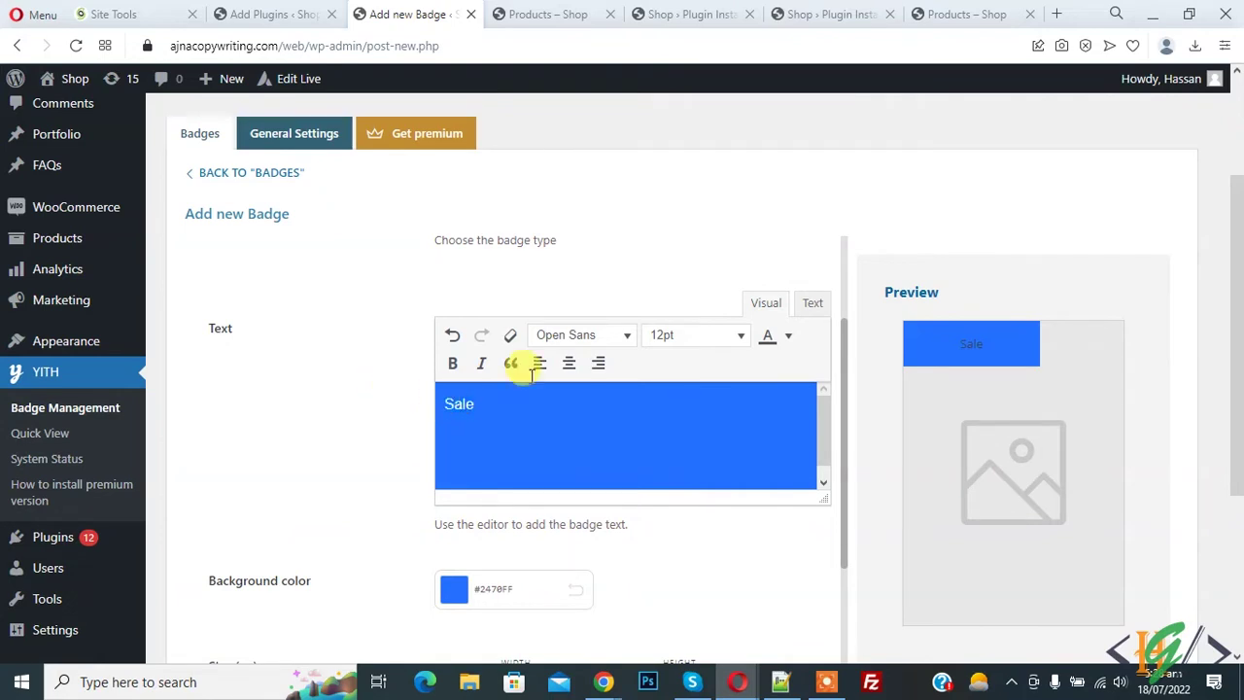
- Format the badge text in white, 19pt and bold
left_click(788, 336)
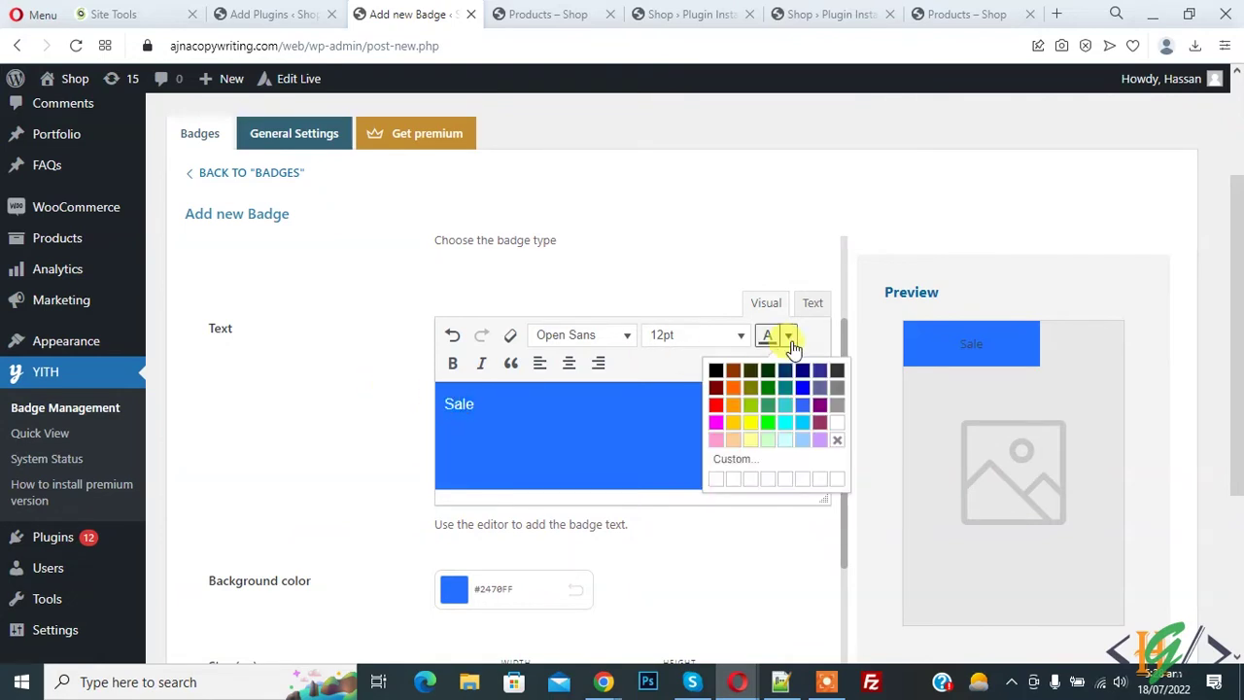
left_click(834, 426)
left_click(699, 335)
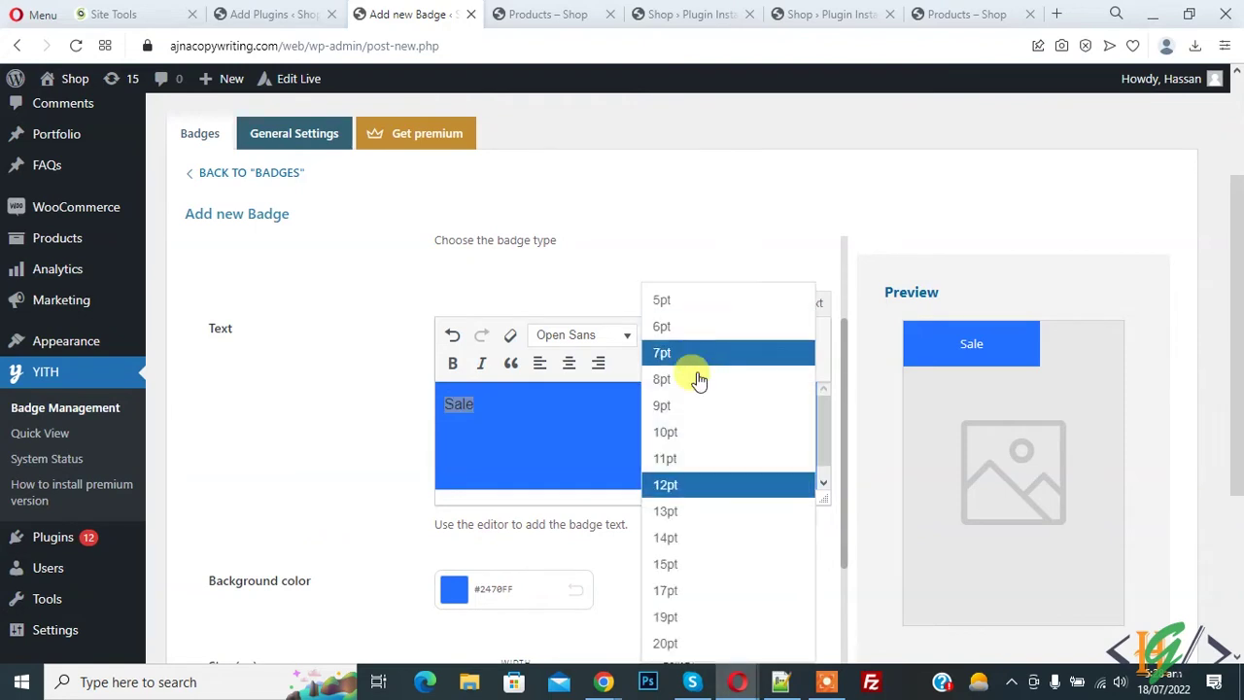
left_click(665, 616)
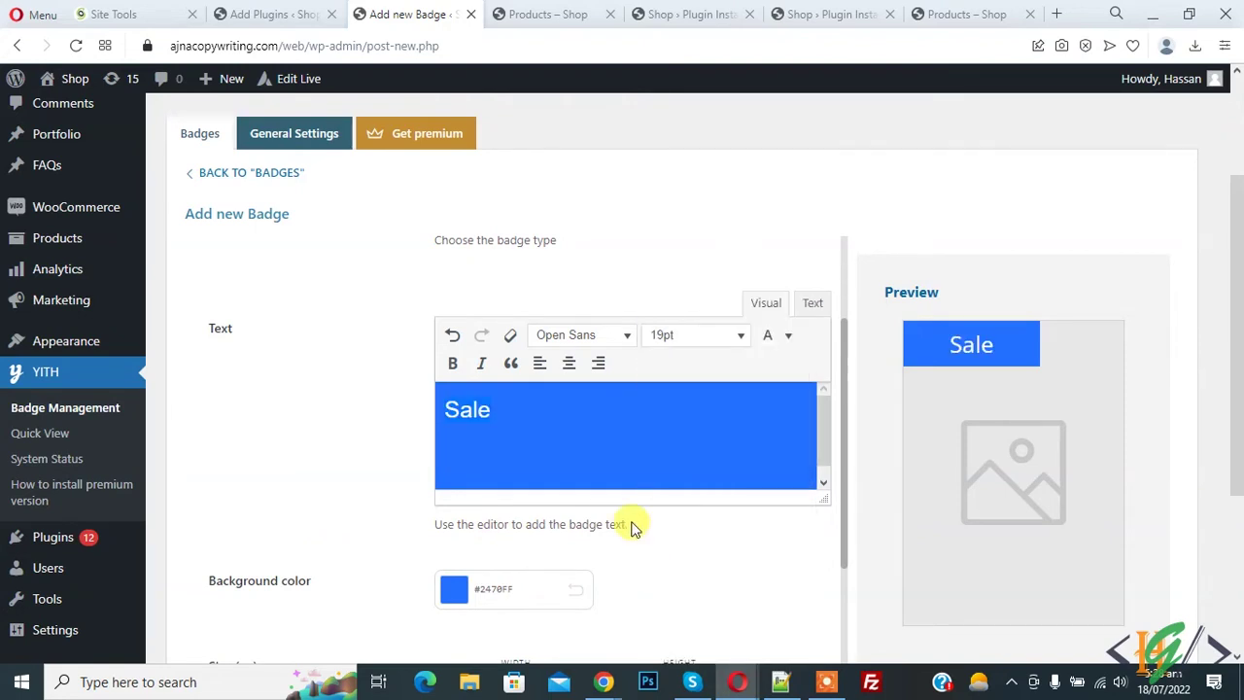
left_click(452, 363)
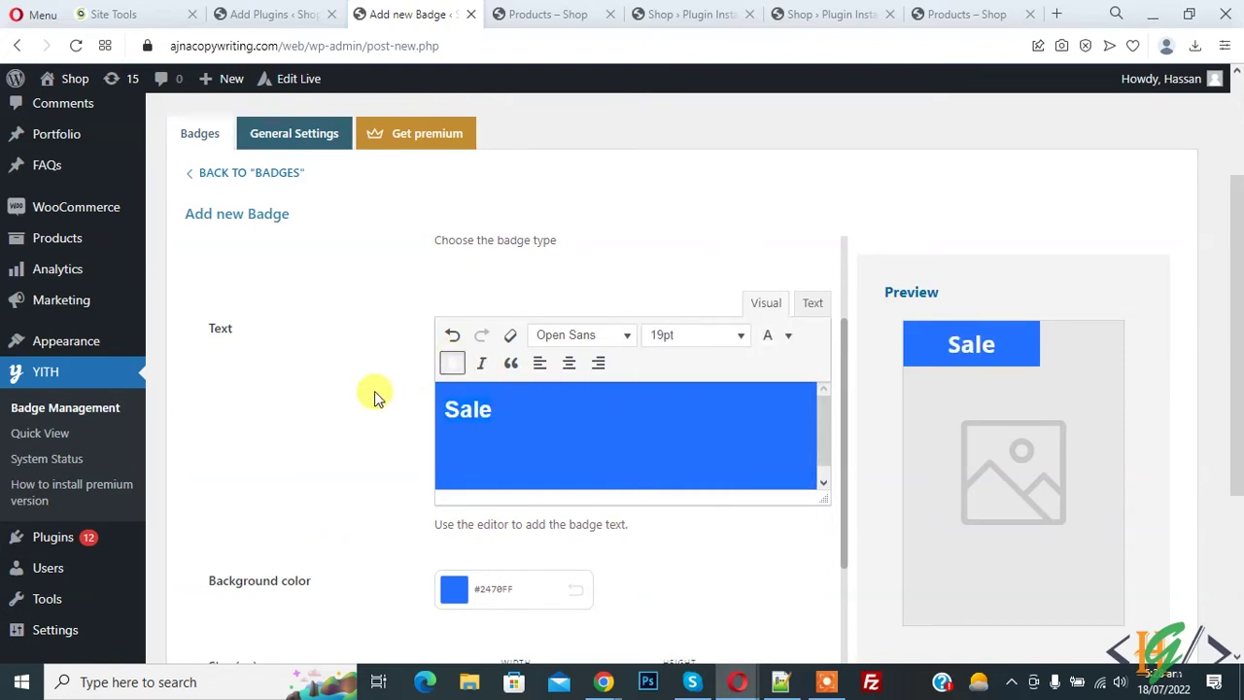
- Set the badge width to 100 px
scroll(374, 391, "down", 1)
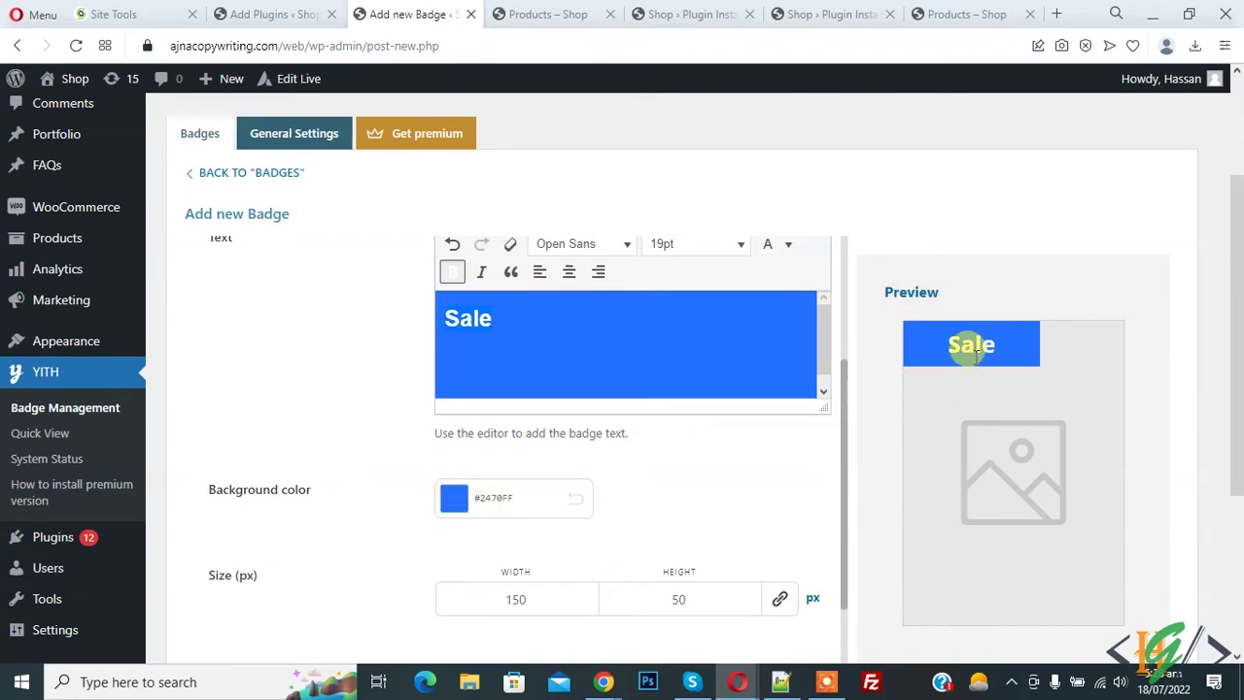
left_click(486, 378)
scroll(388, 437, "down", 2)
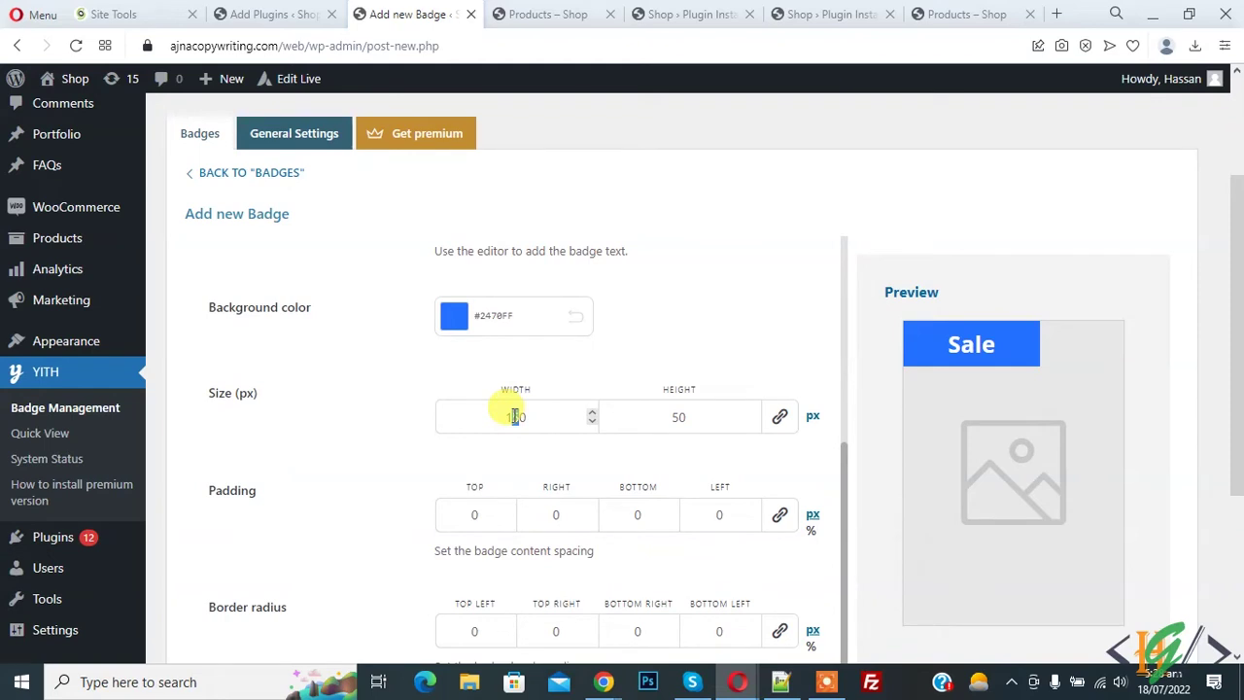
double_click(515, 416)
type("100")
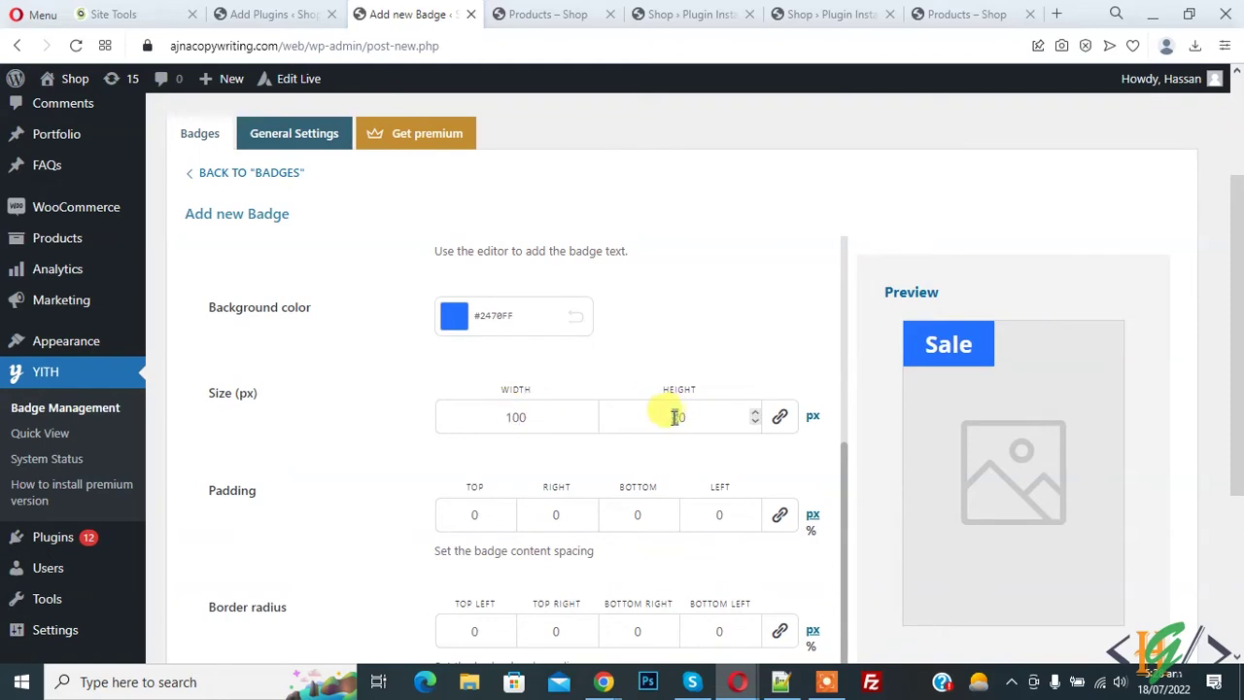
- Try a badge height of 20 px and set it back to 50 px
double_click(675, 416)
type("20")
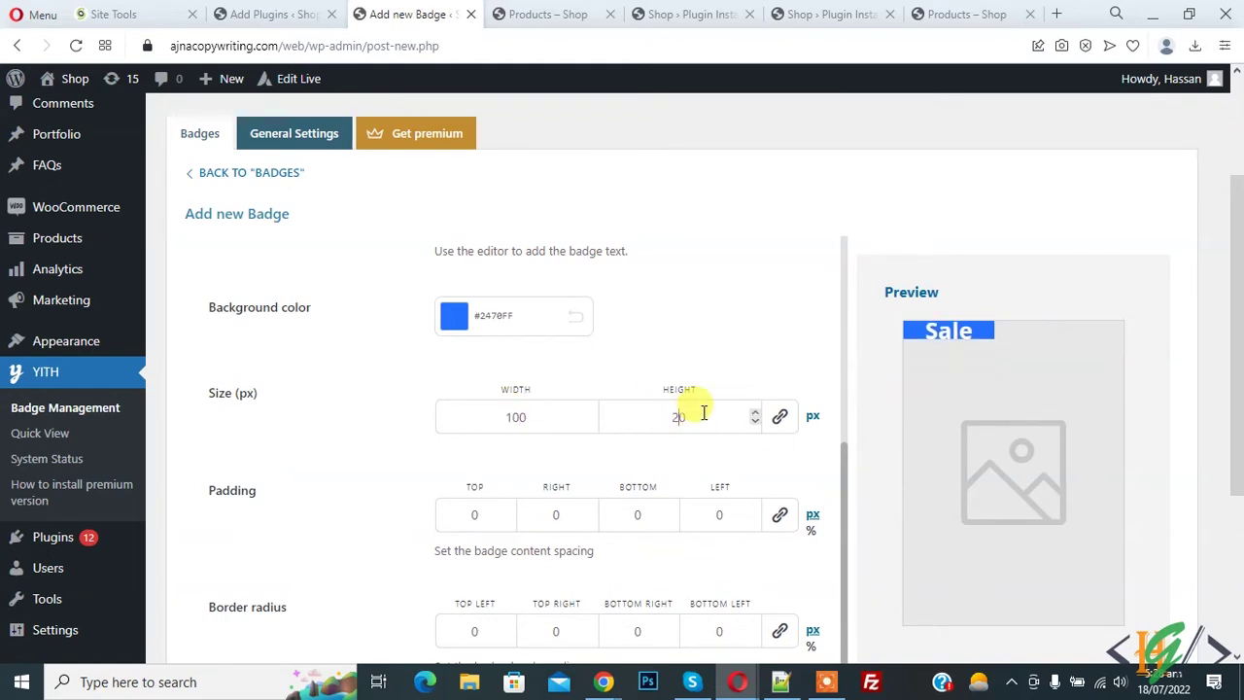
left_click_drag(686, 416, 666, 416)
type("50")
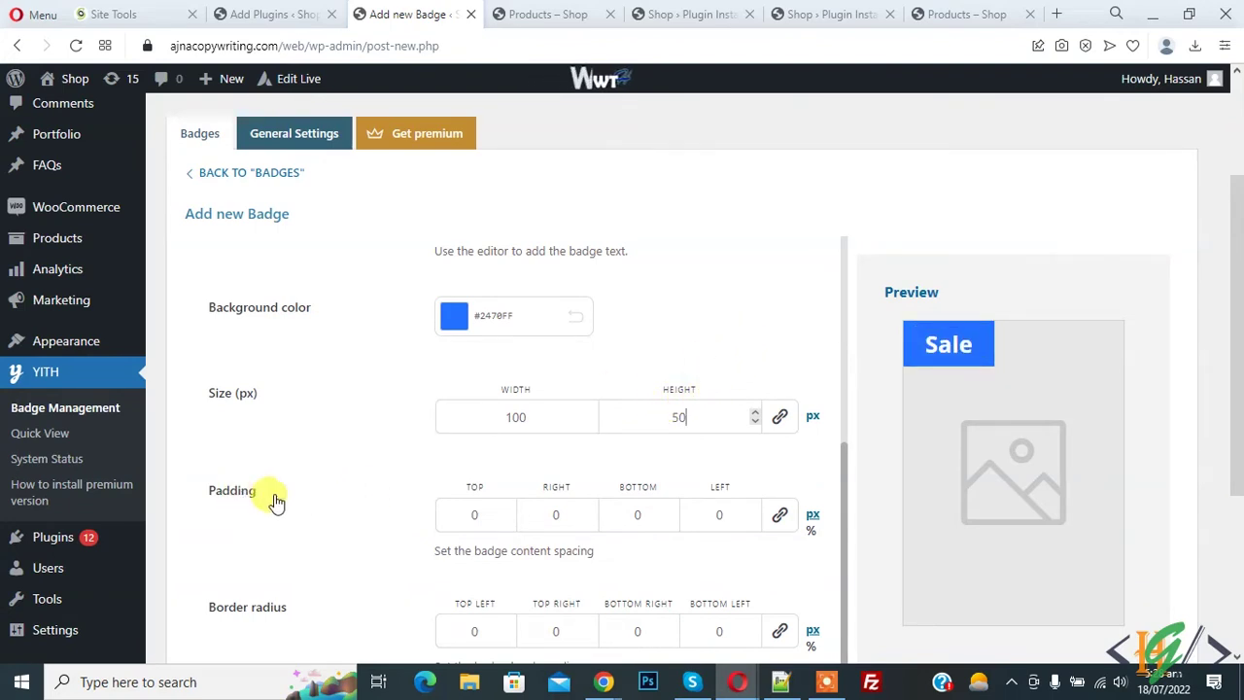
- Set the badge's position to Middle
scroll(356, 498, "down", 3)
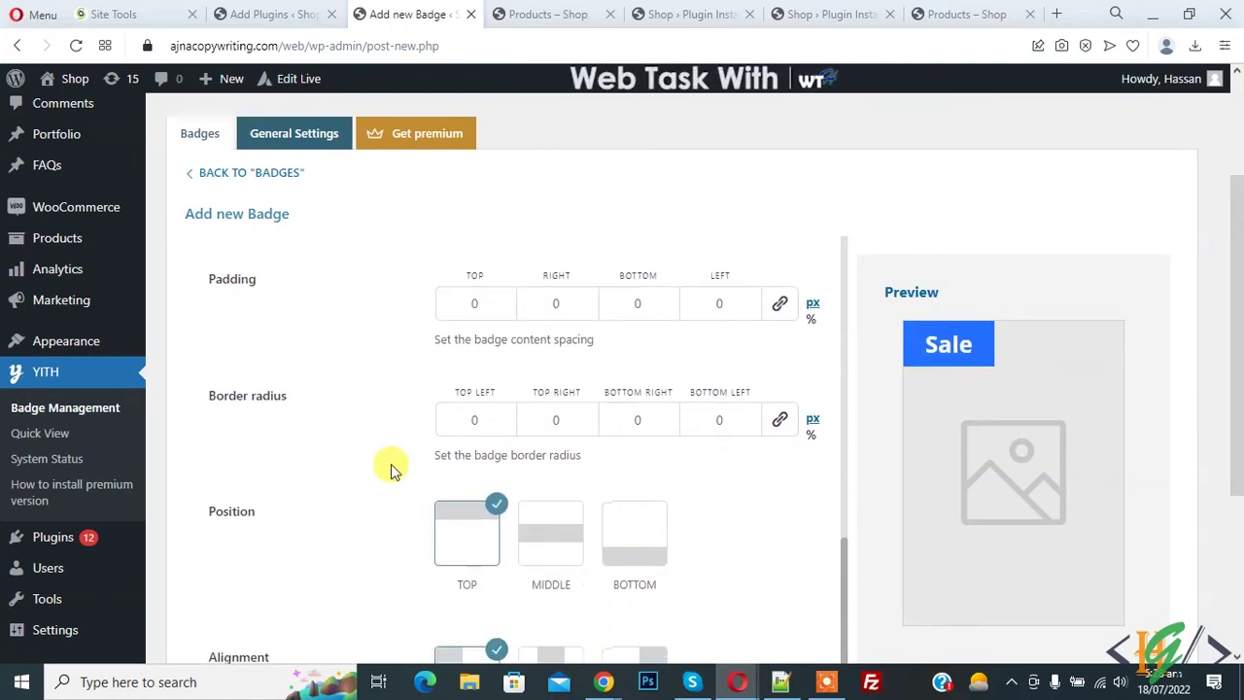
scroll(255, 447, "down", 1)
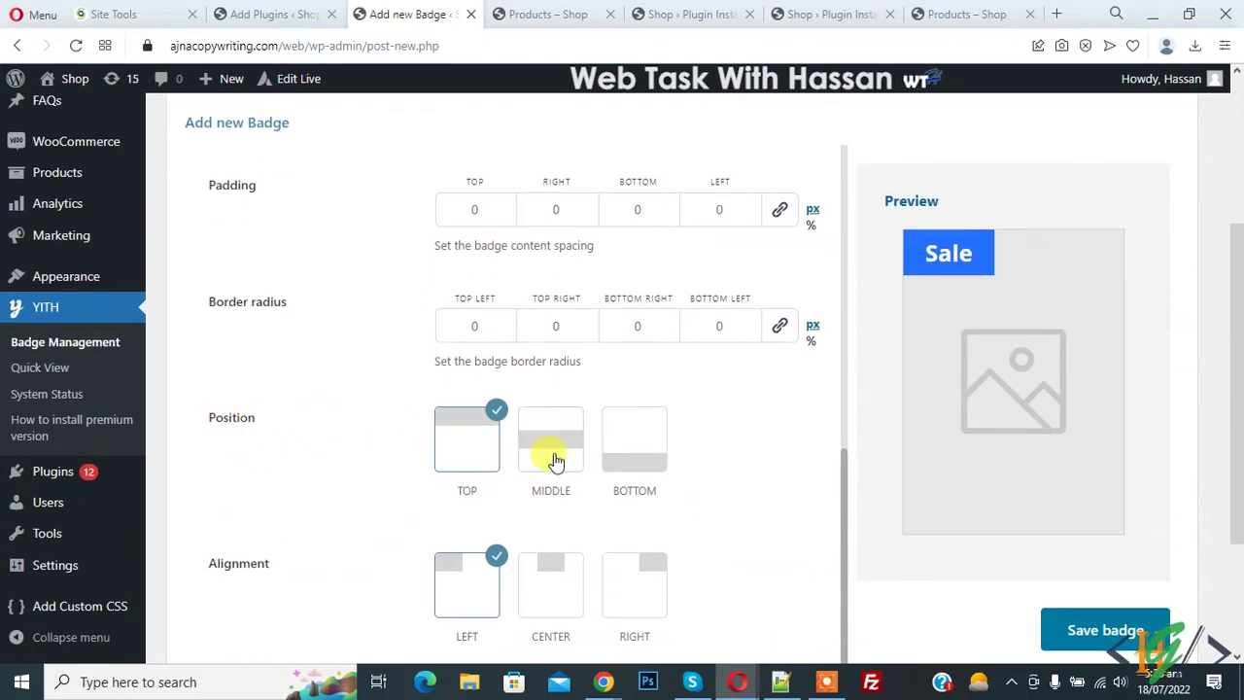
left_click(535, 458)
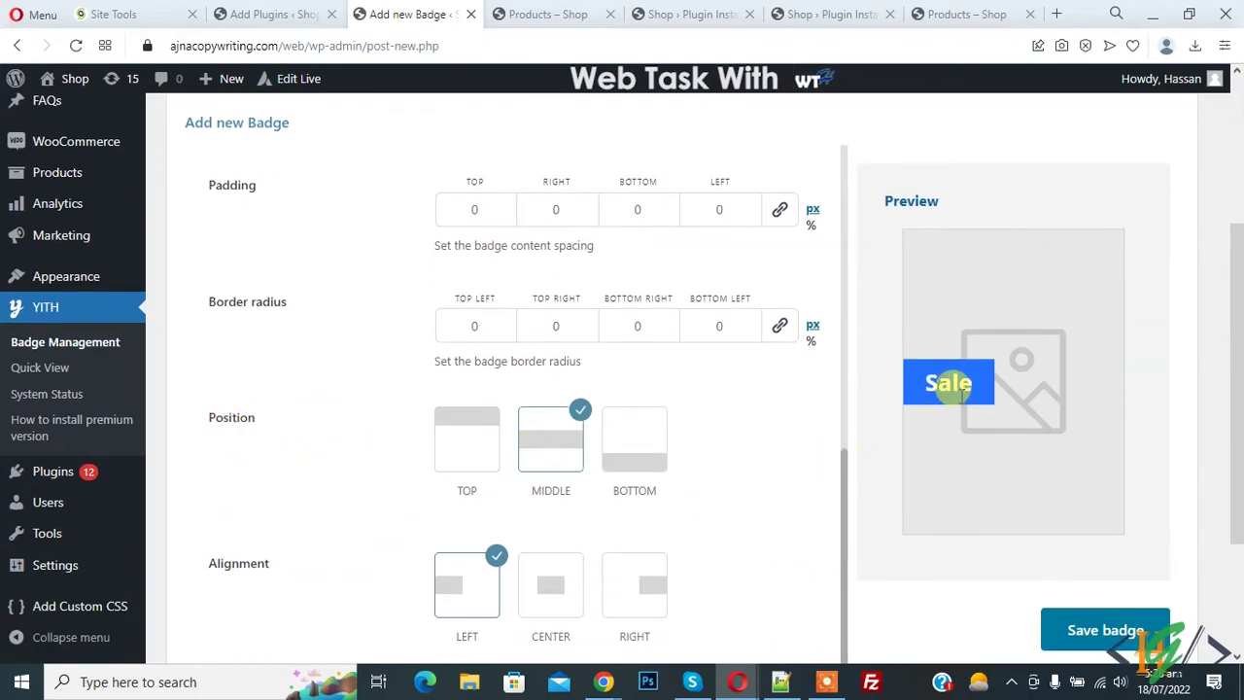
- Try the Bottom position for the Sale badge and set its position to Top
left_click(633, 459)
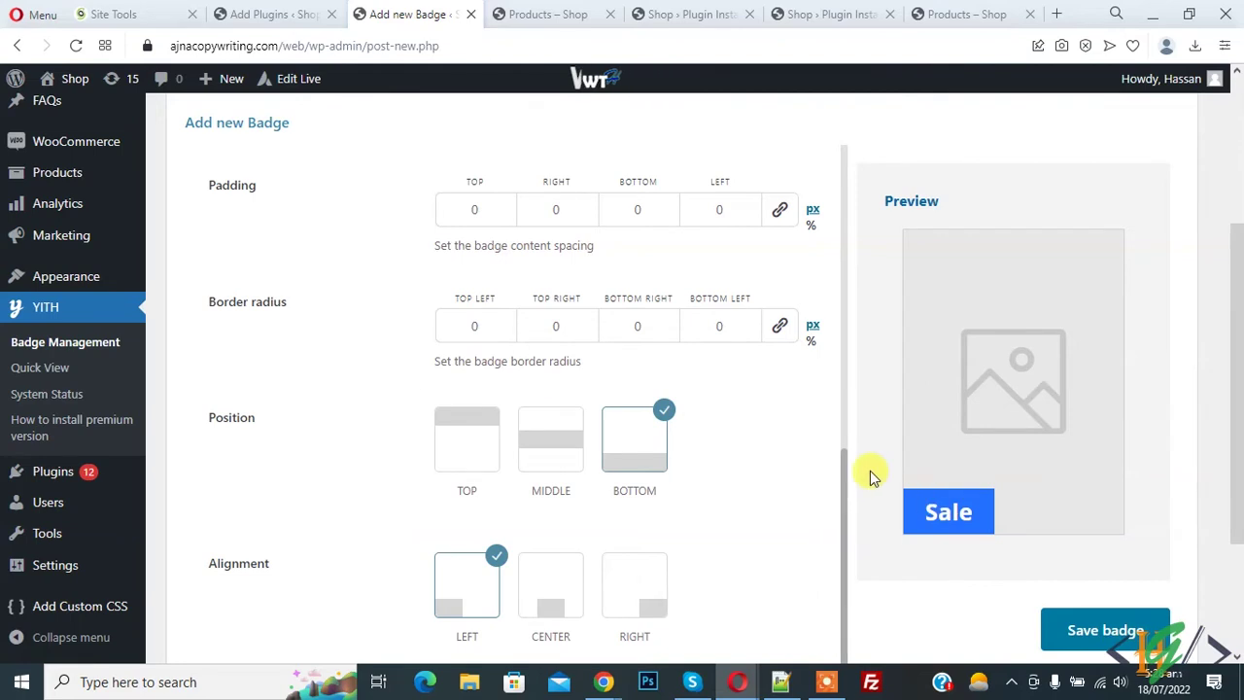
left_click(466, 436)
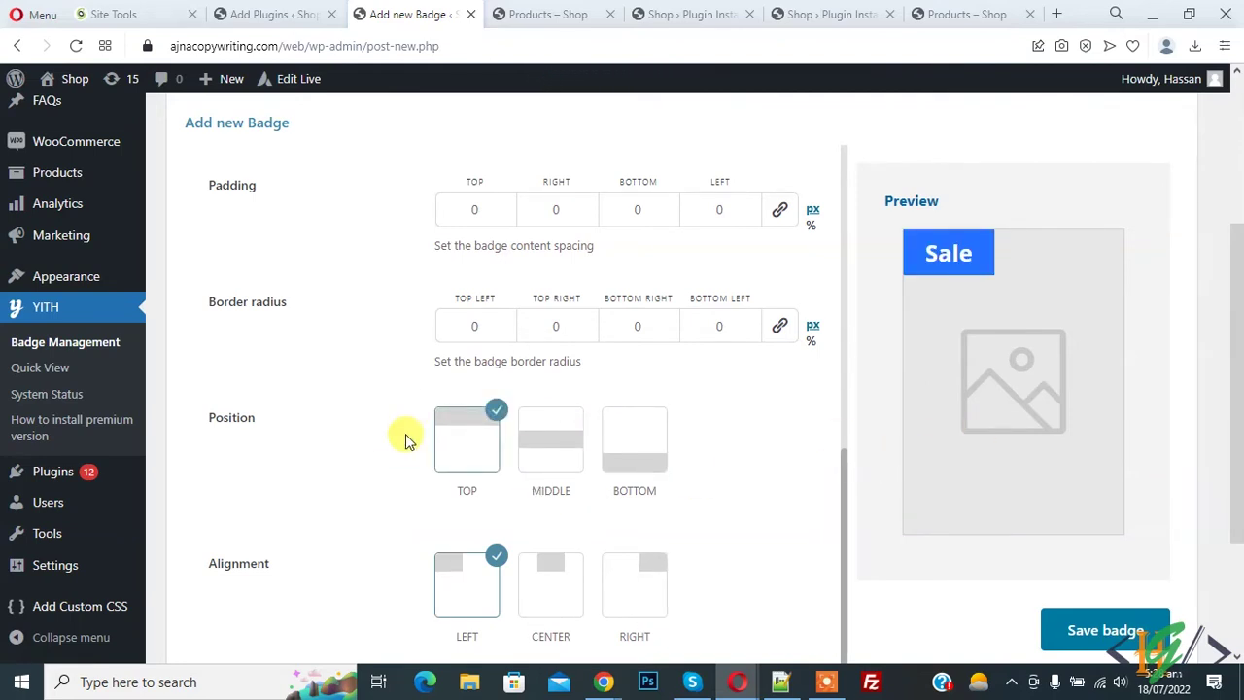
- Try the Center and Right alignments for the badge and set its alignment back to Left
scroll(322, 408, "down", 2)
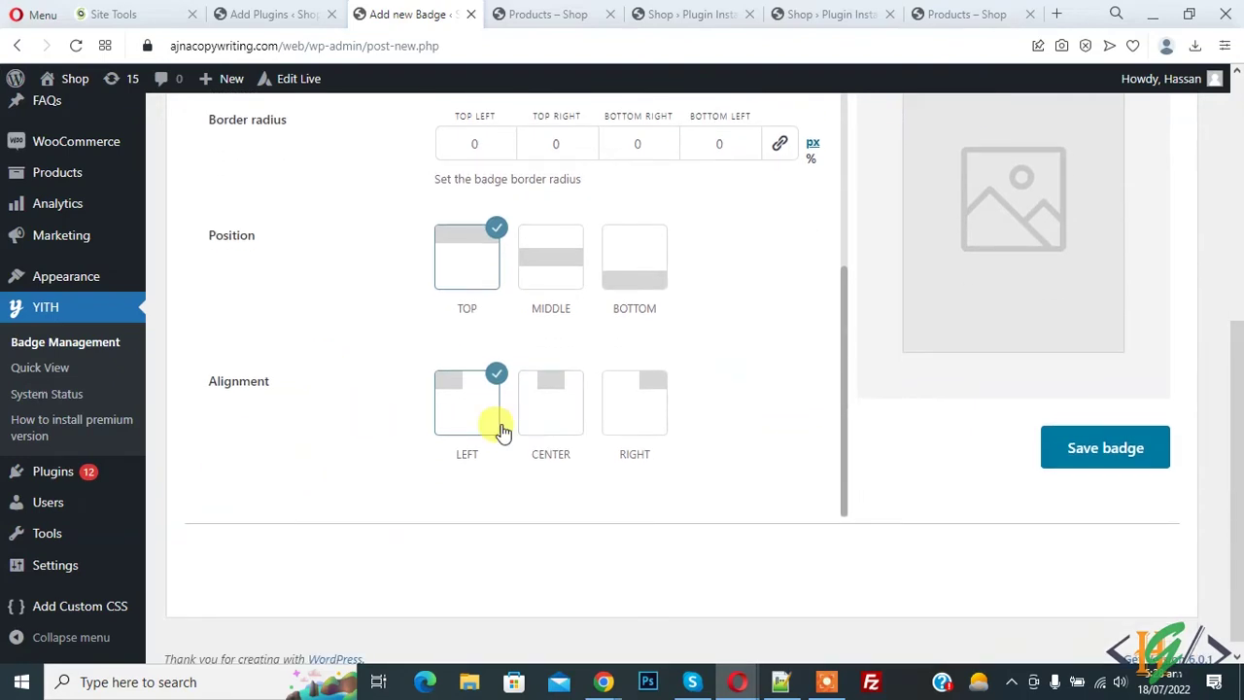
left_click(553, 420)
scroll(680, 478, "up", 1)
scroll(871, 480, "up", 1)
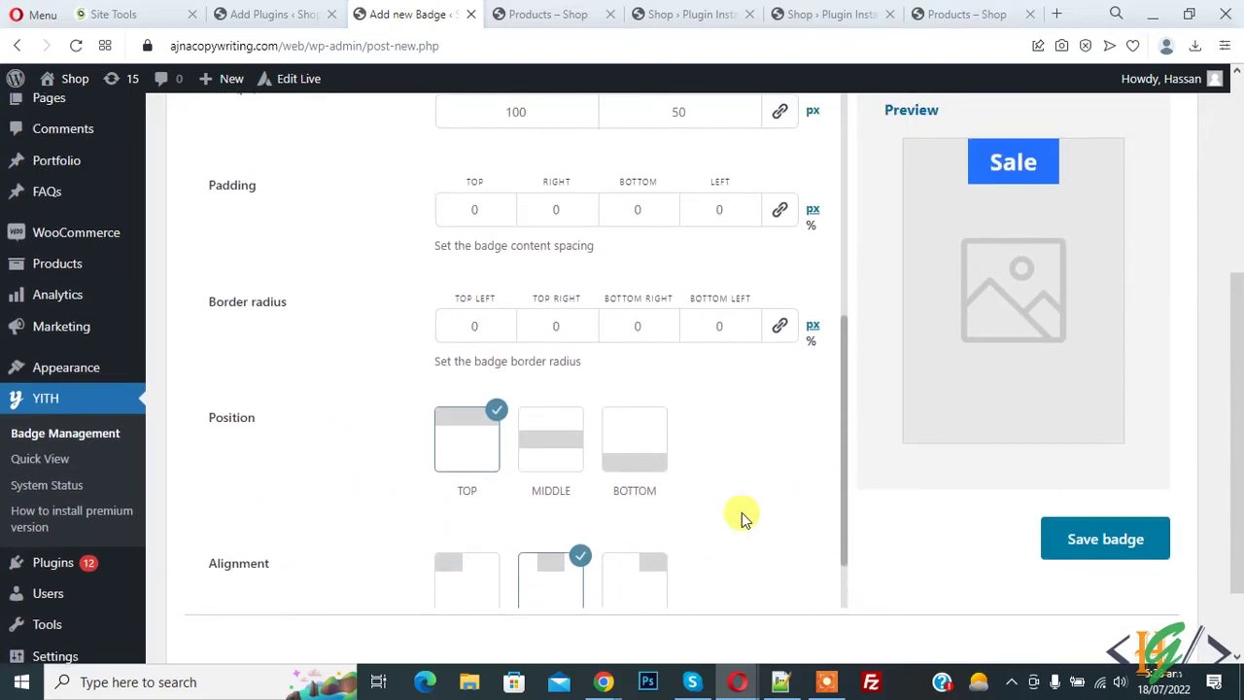
left_click(661, 571)
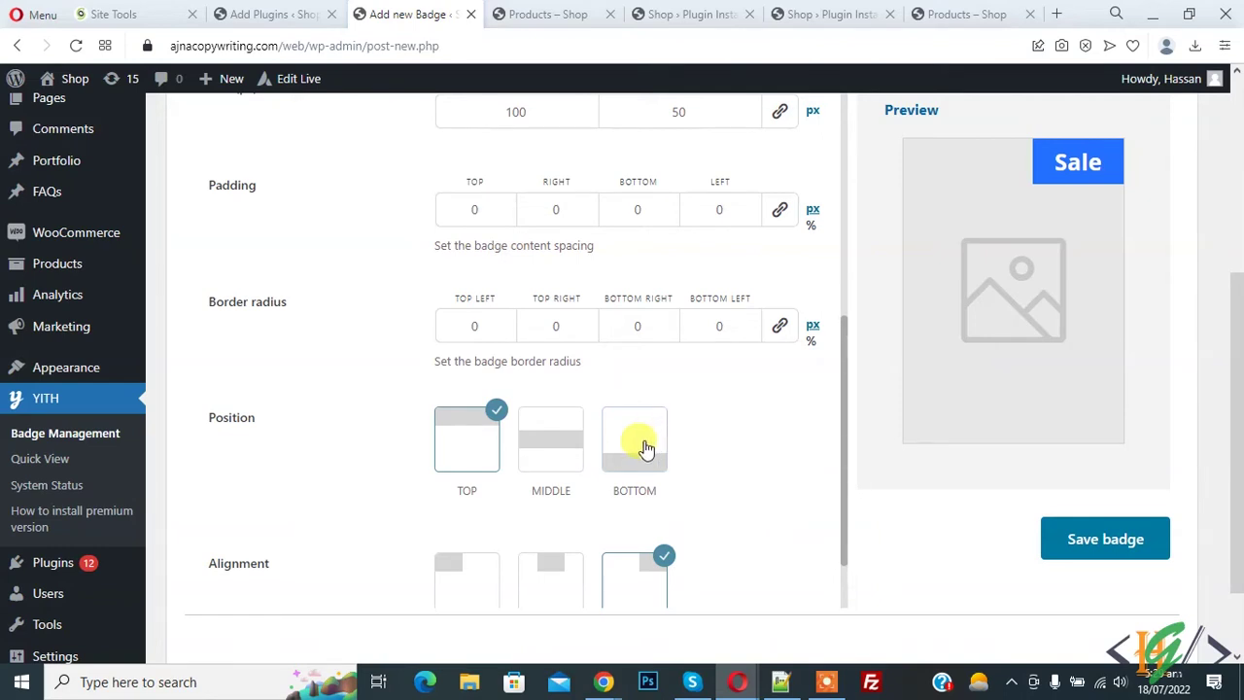
scroll(613, 466, "down", 1)
left_click(447, 507)
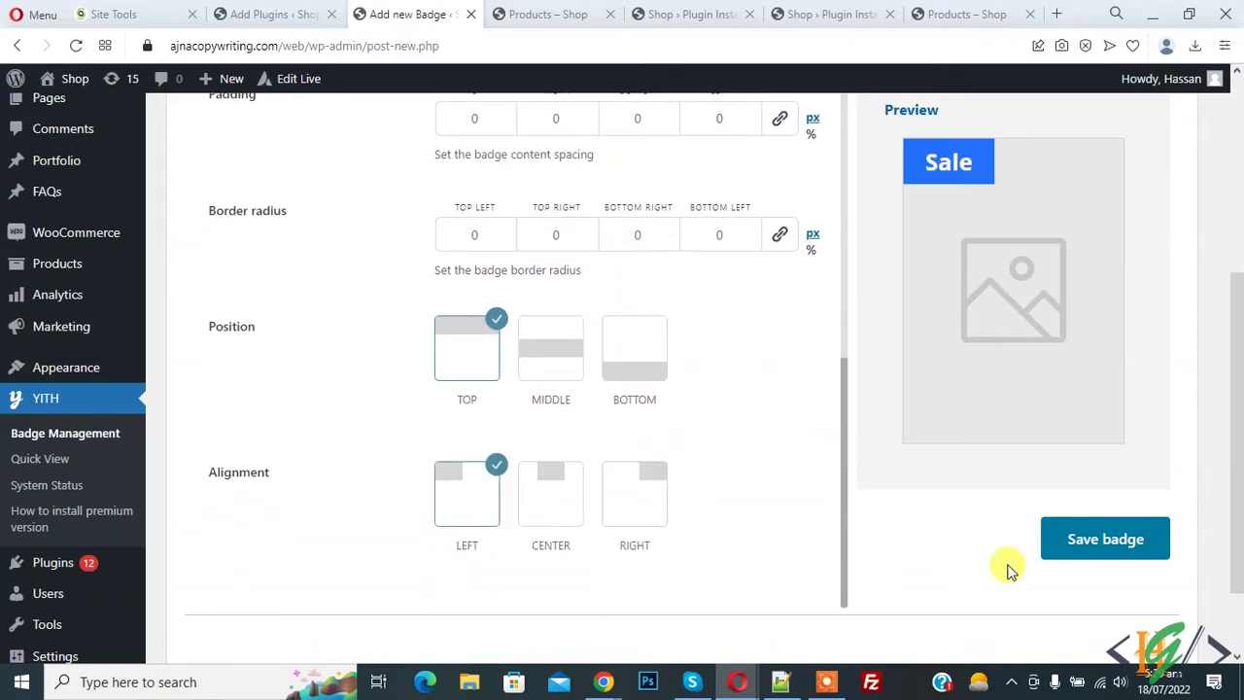
- Save the Sale badge and look over its saved settings and preview
left_click(1082, 553)
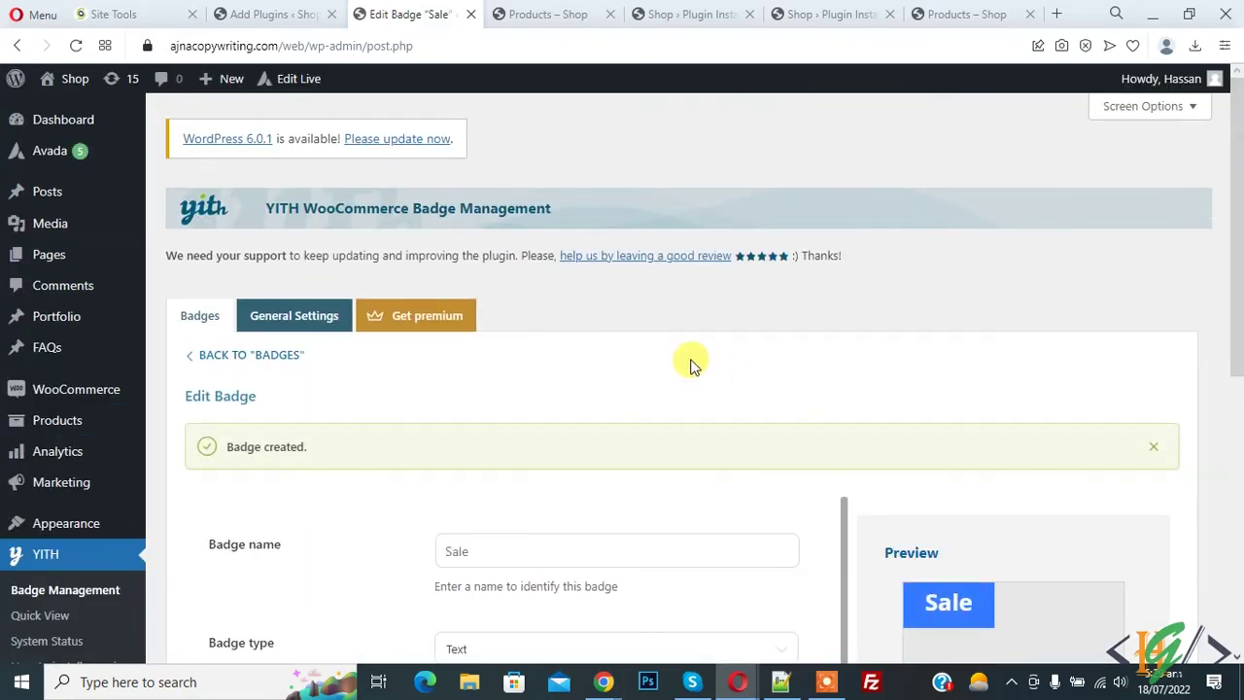
scroll(692, 364, "down", 1)
scroll(850, 427, "down", 3)
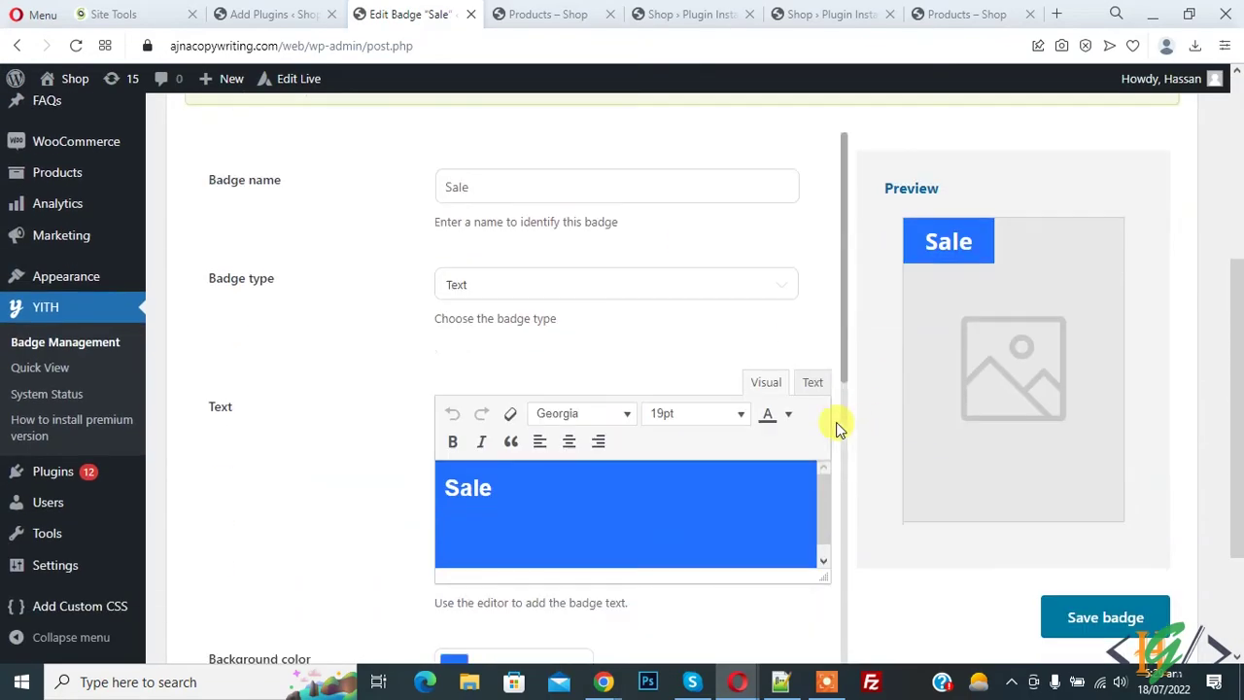
- Open the Pink Handbag product for editing from the shop page and assign the Sale badge to it
left_click(546, 15)
right_click(501, 432)
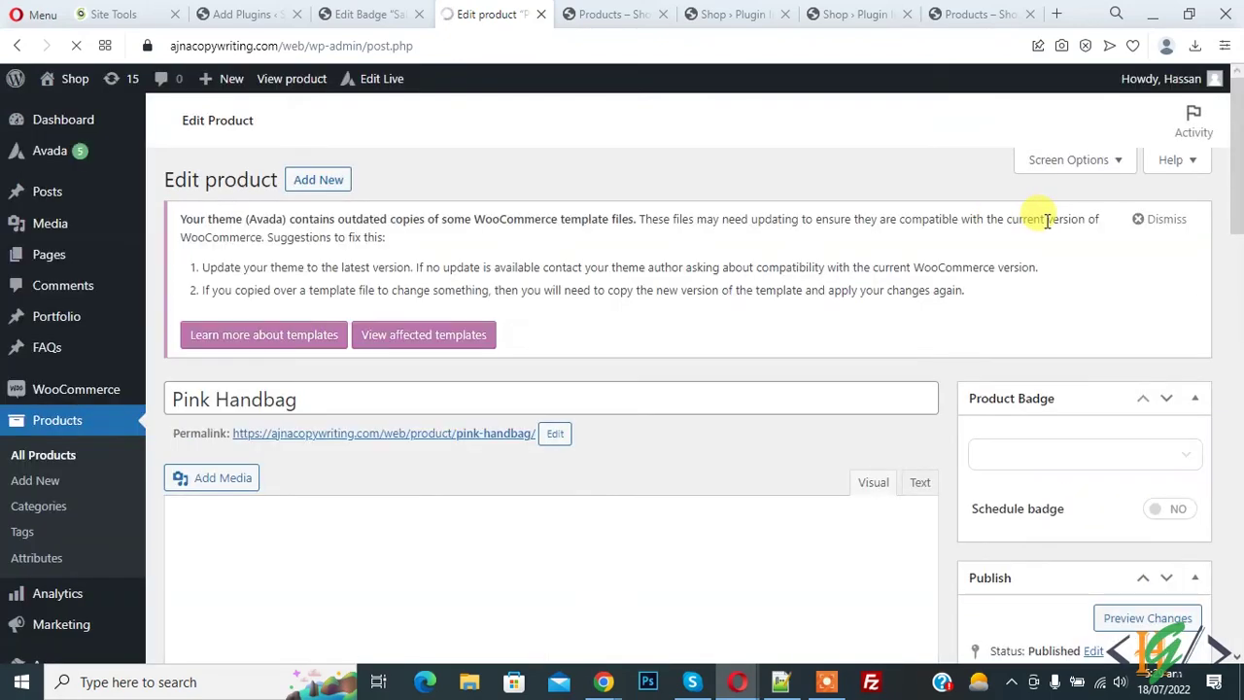
scroll(1032, 366, "down", 2)
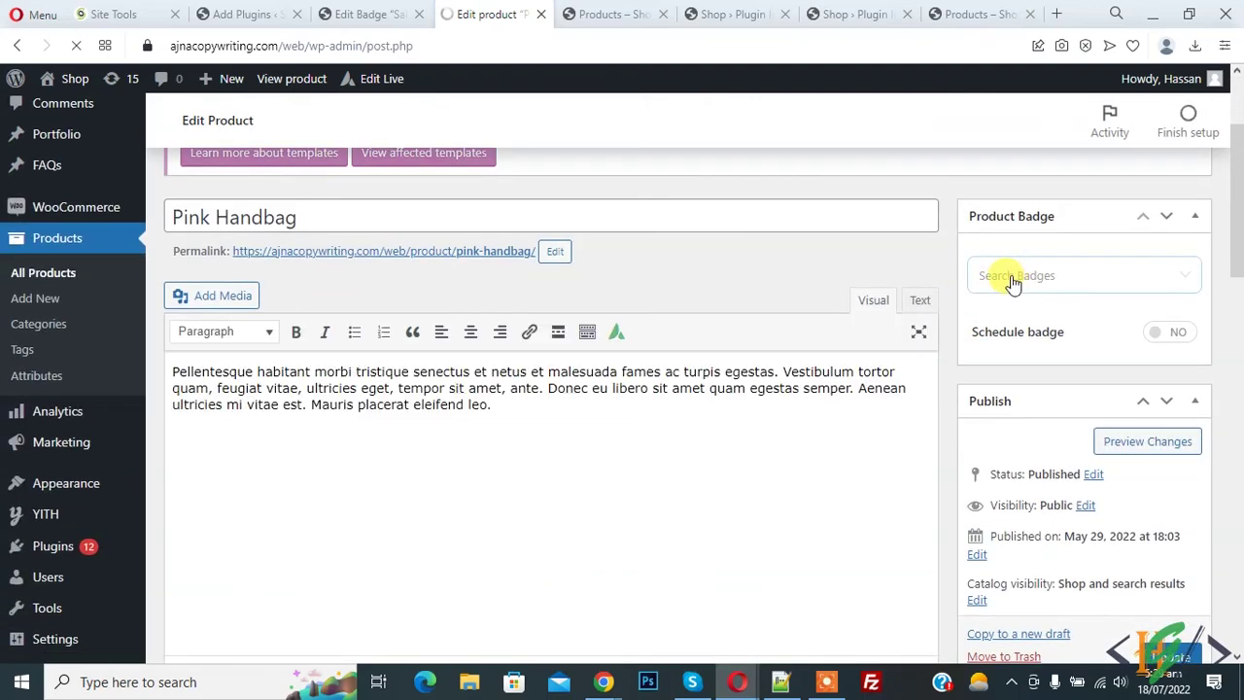
left_click(1032, 281)
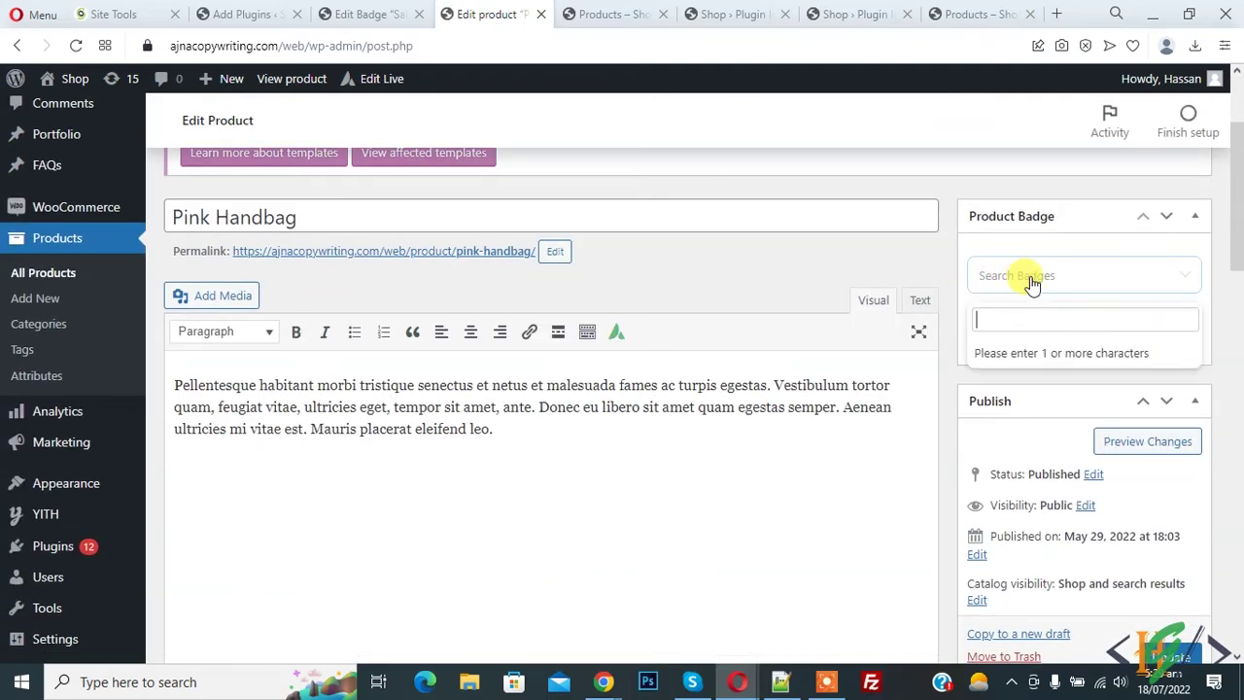
type("Sale")
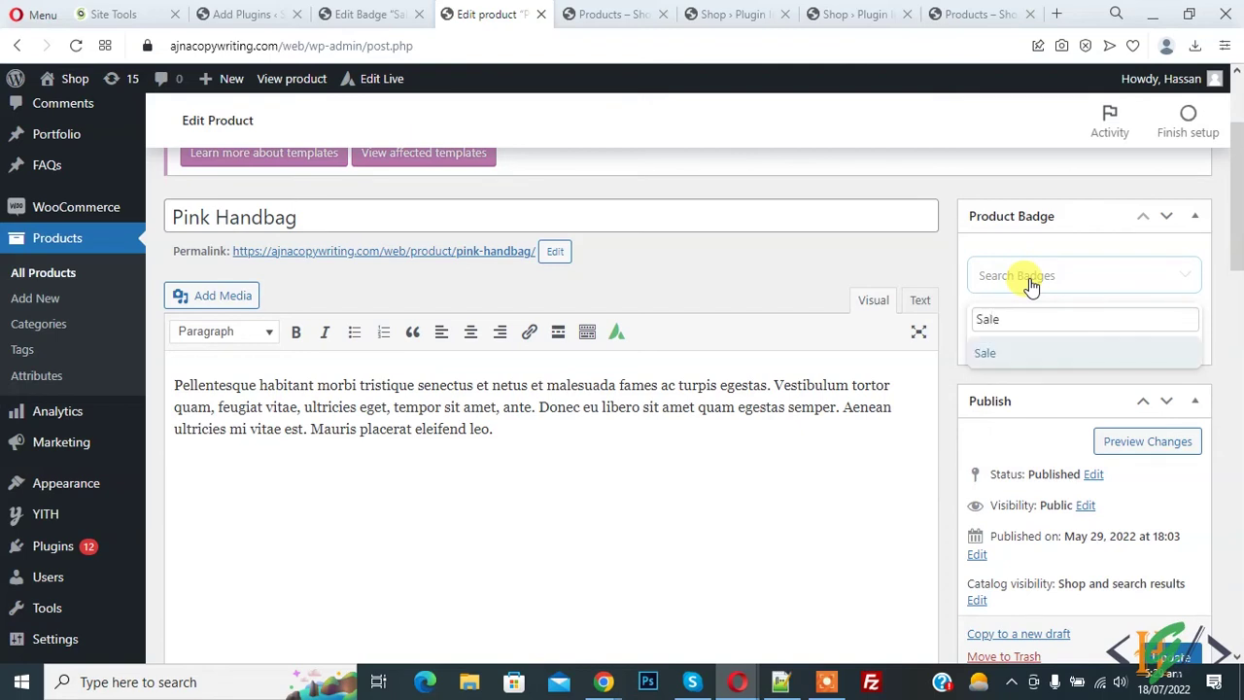
left_click(991, 354)
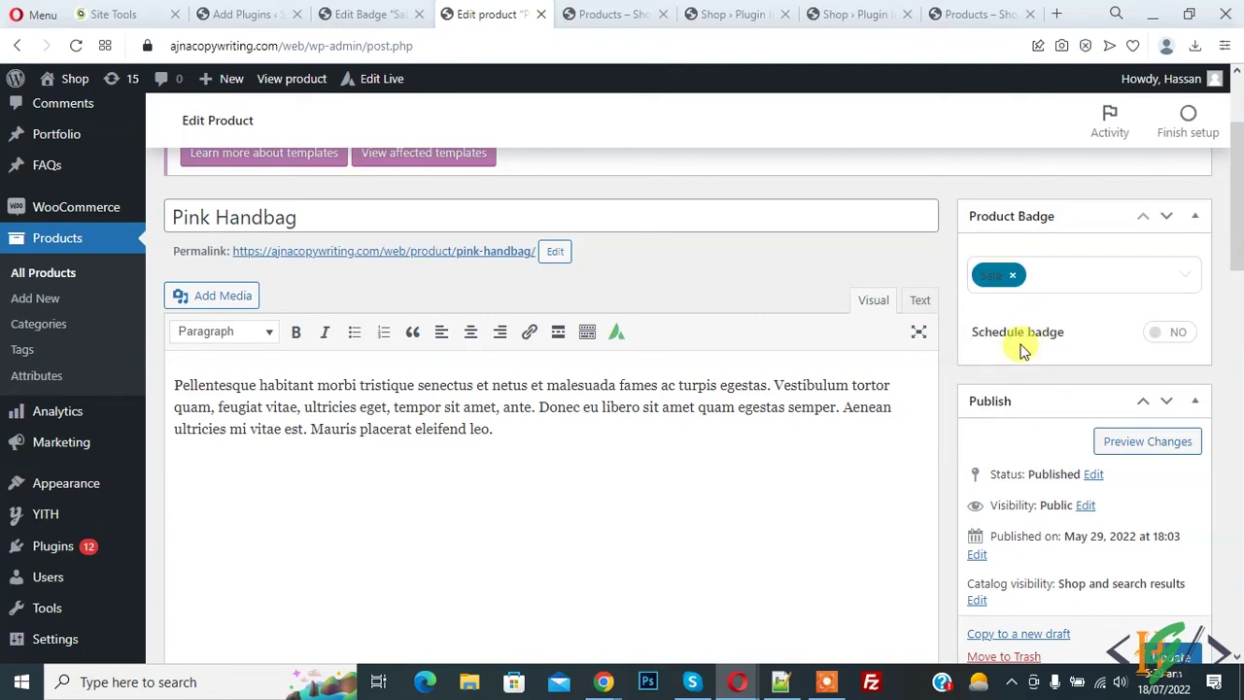
- Try the Schedule badge option for the product and switch it off again
left_click(1172, 336)
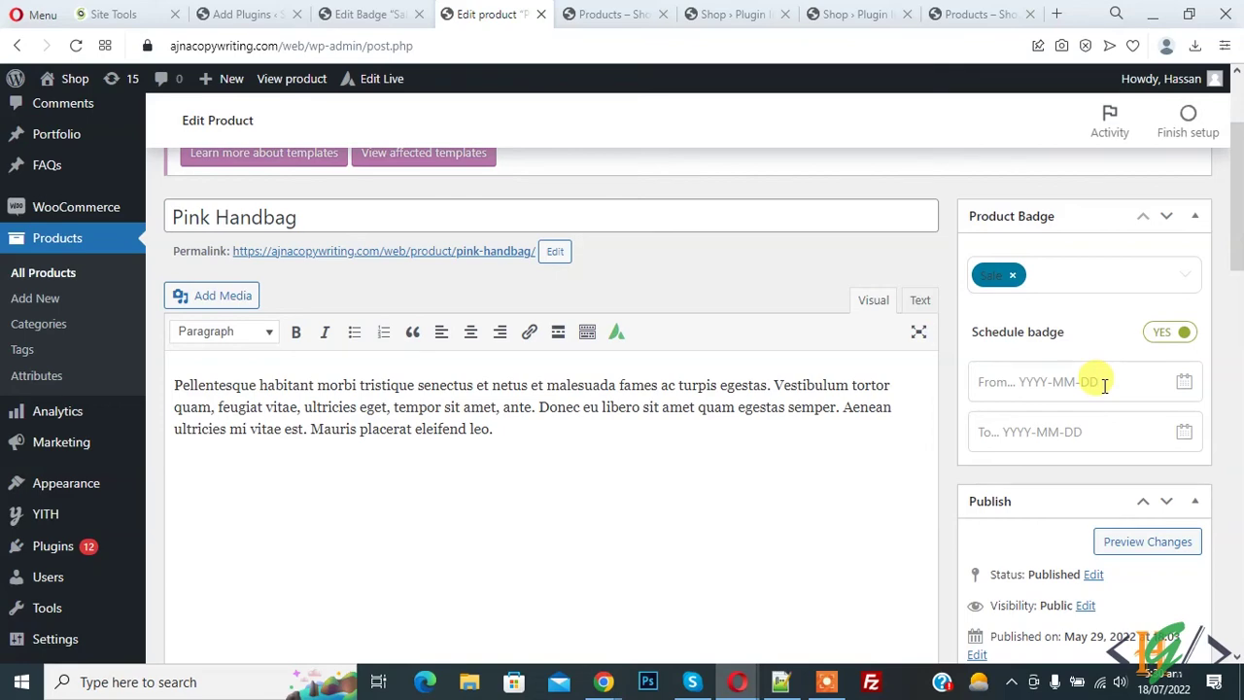
left_click(1163, 331)
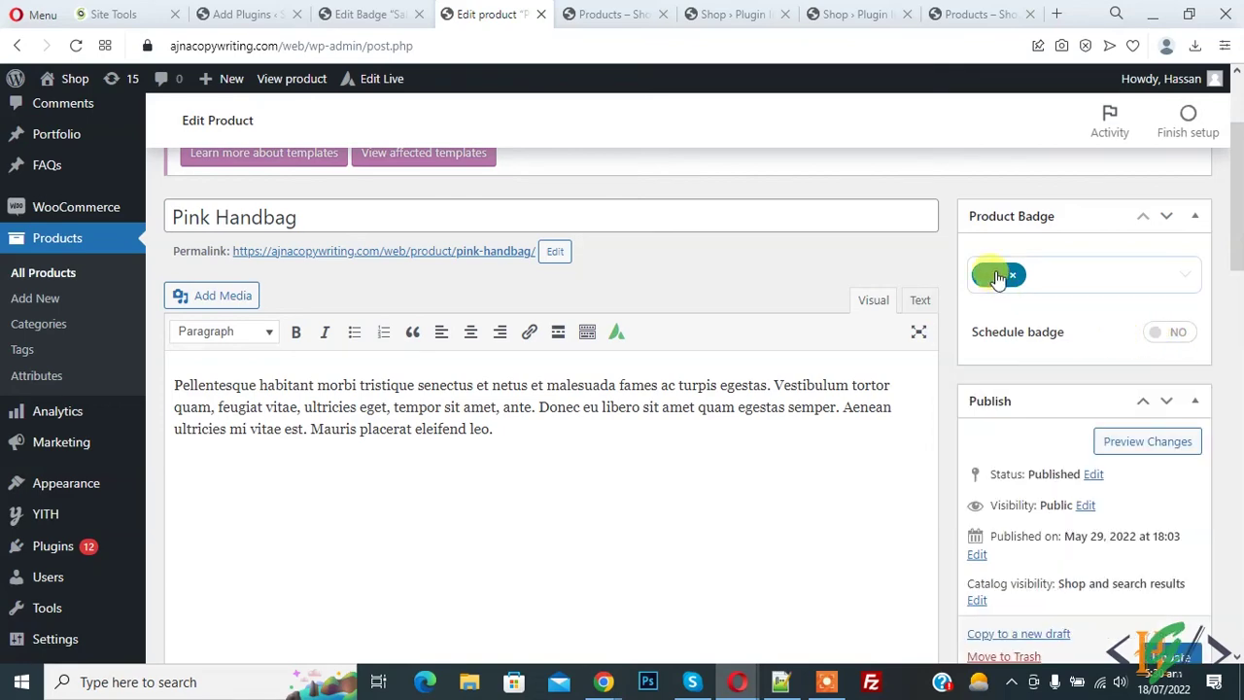
- Update the Pink Handbag product and reload the shop page to check its badge
scroll(1117, 447, "down", 1)
left_click(1166, 563)
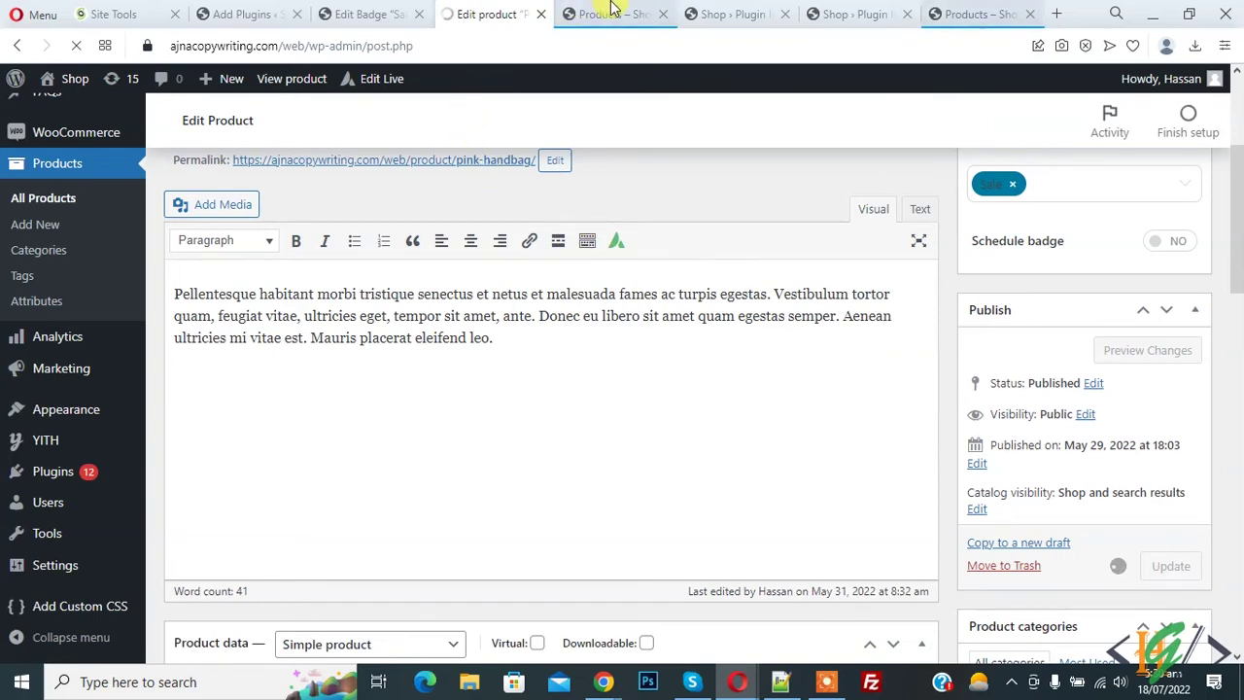
left_click_drag(612, 10, 408, 14)
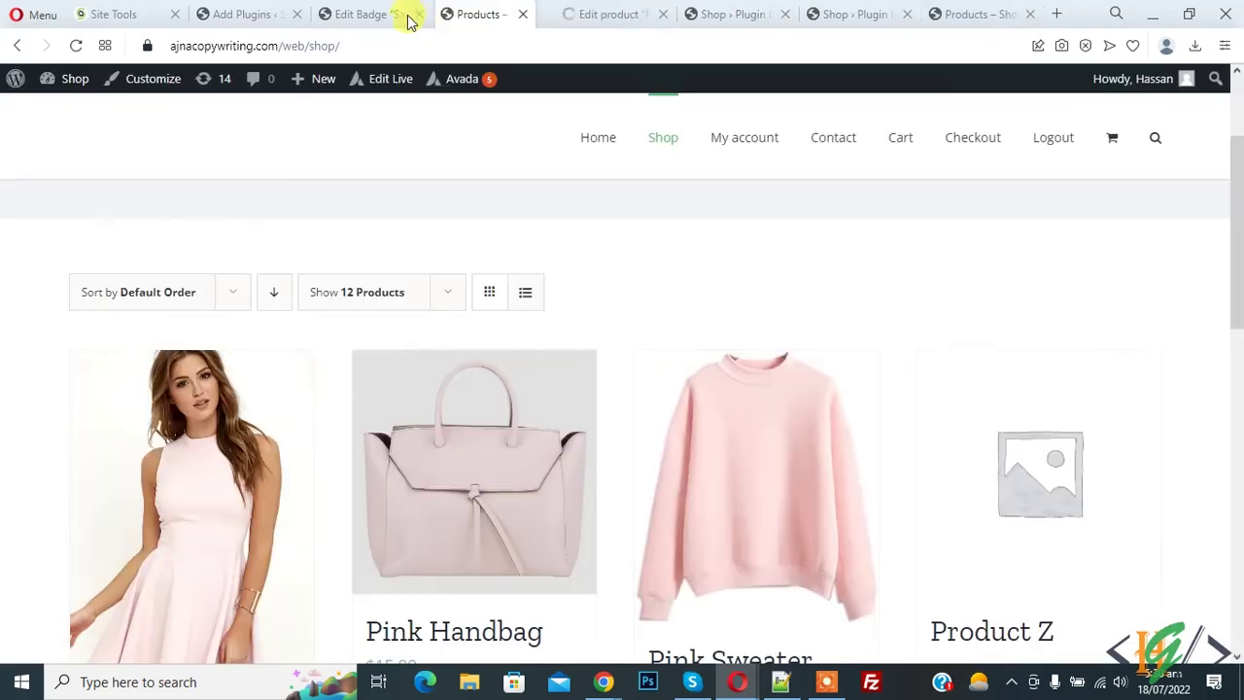
left_click(83, 46)
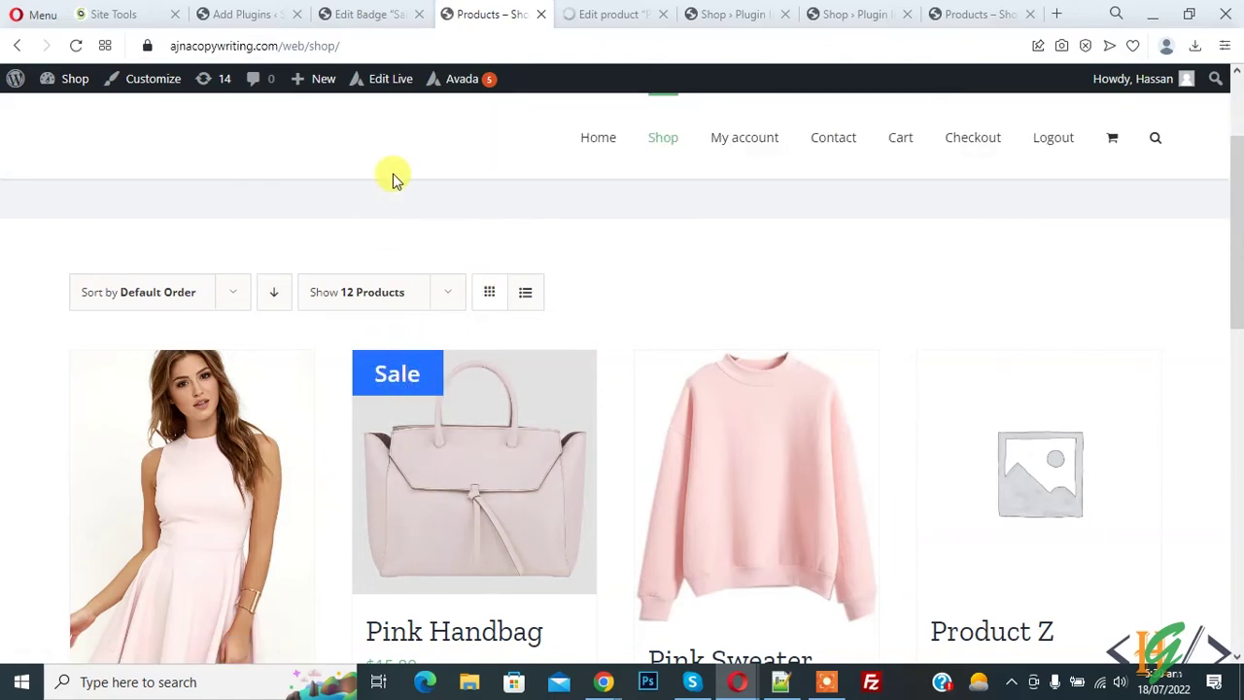
- Return to badge management and start a new badge named New
left_click(351, 9)
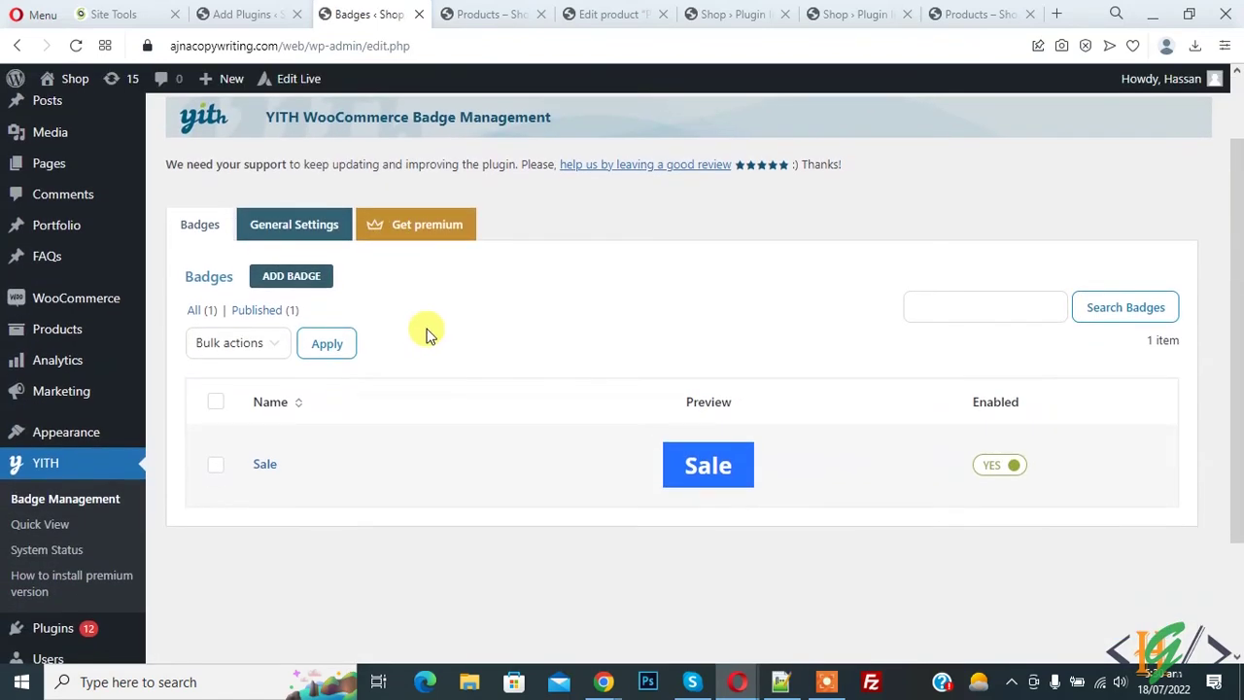
left_click(290, 278)
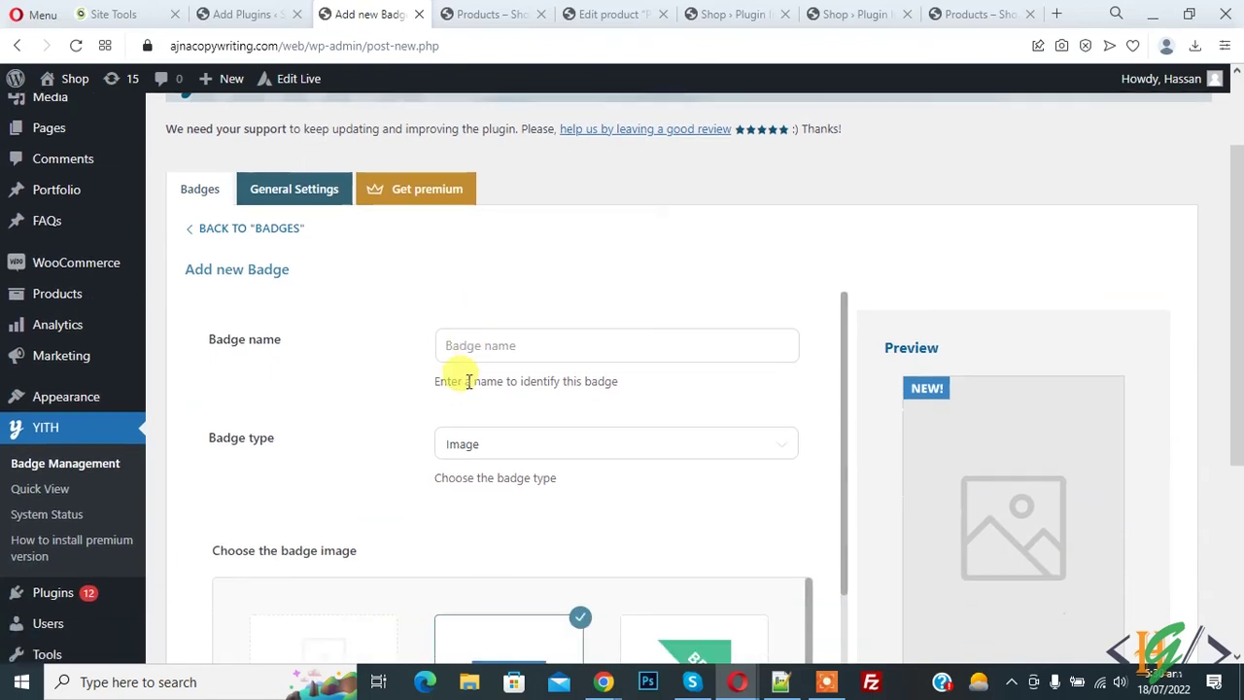
scroll(467, 381, "down", 1)
left_click(488, 289)
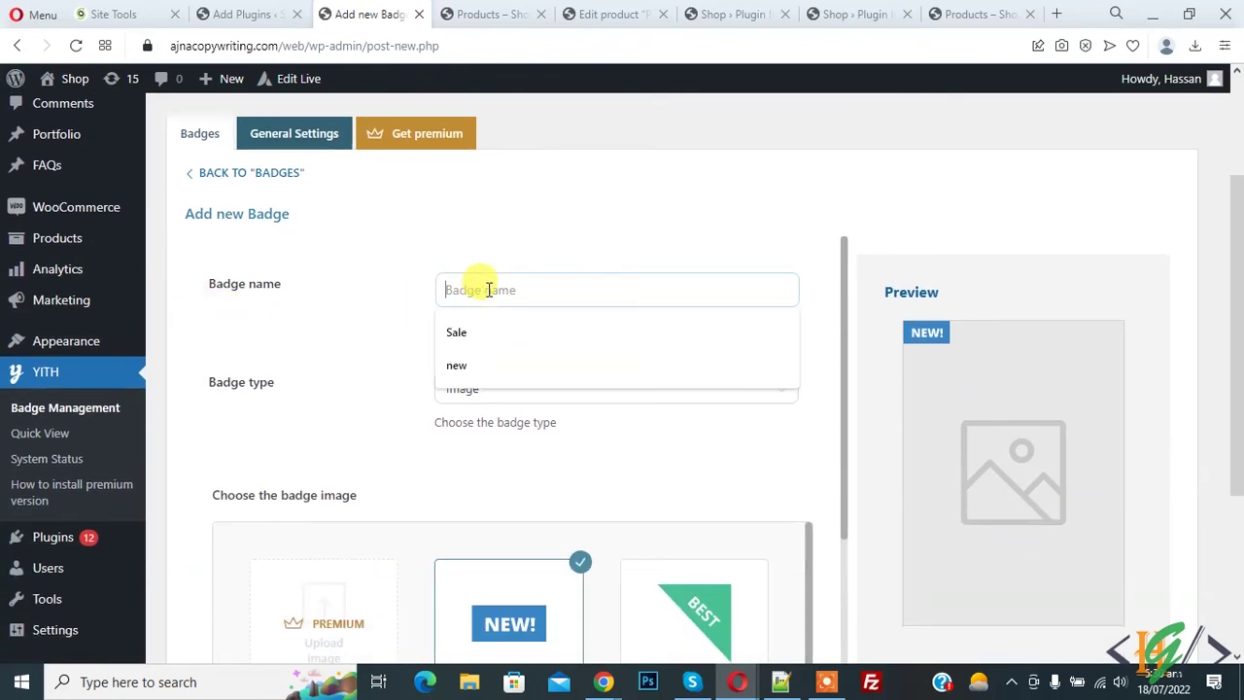
type("New")
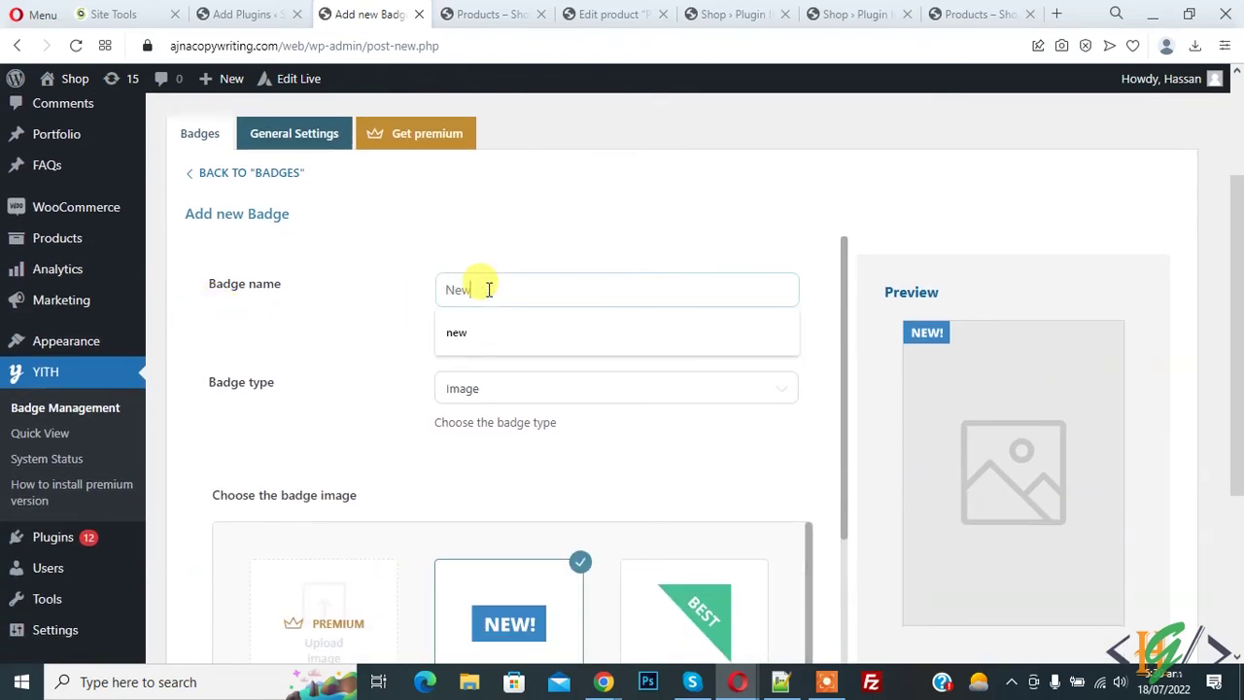
left_click(385, 334)
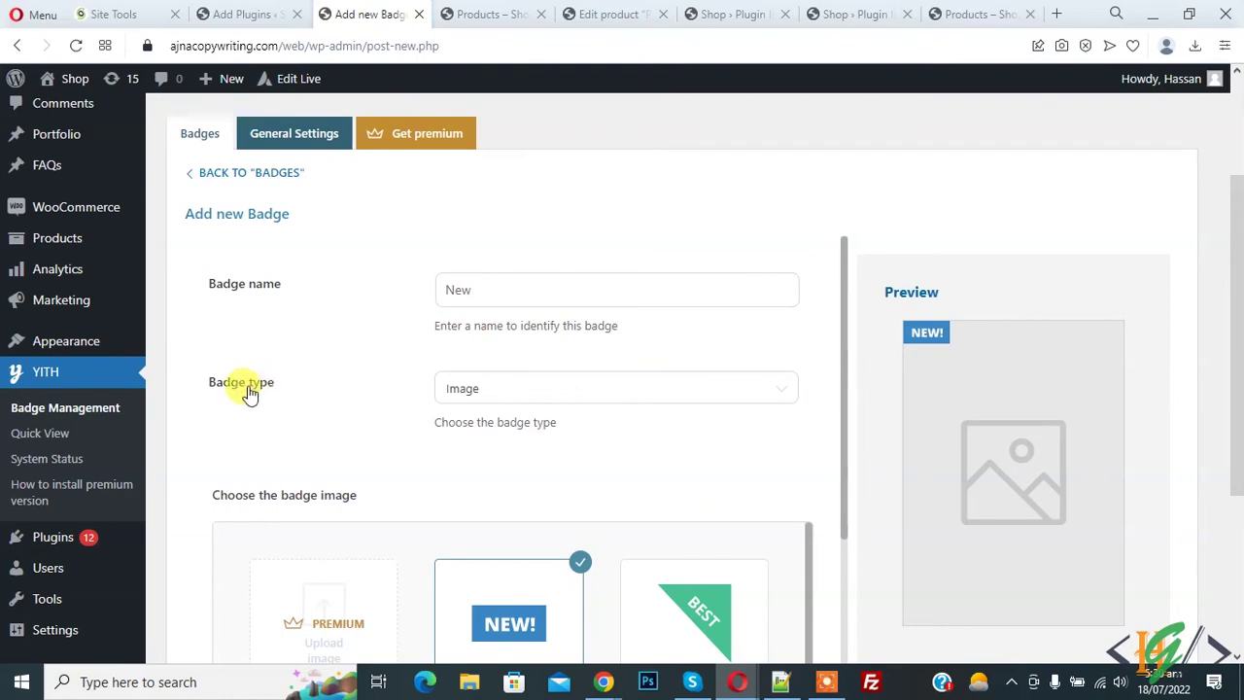
- Try the purple angled FEATURED image and choose the vertical blue NEW ribbon as the badge image
scroll(572, 391, "down", 1)
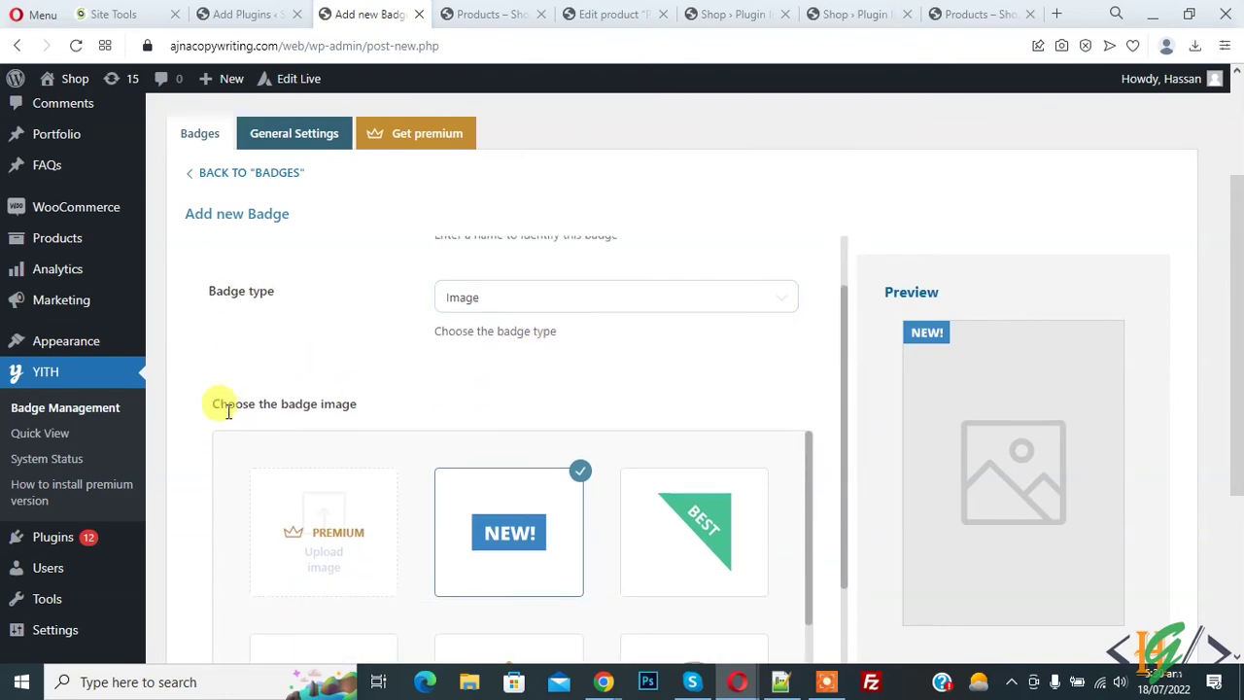
scroll(389, 336, "down", 1)
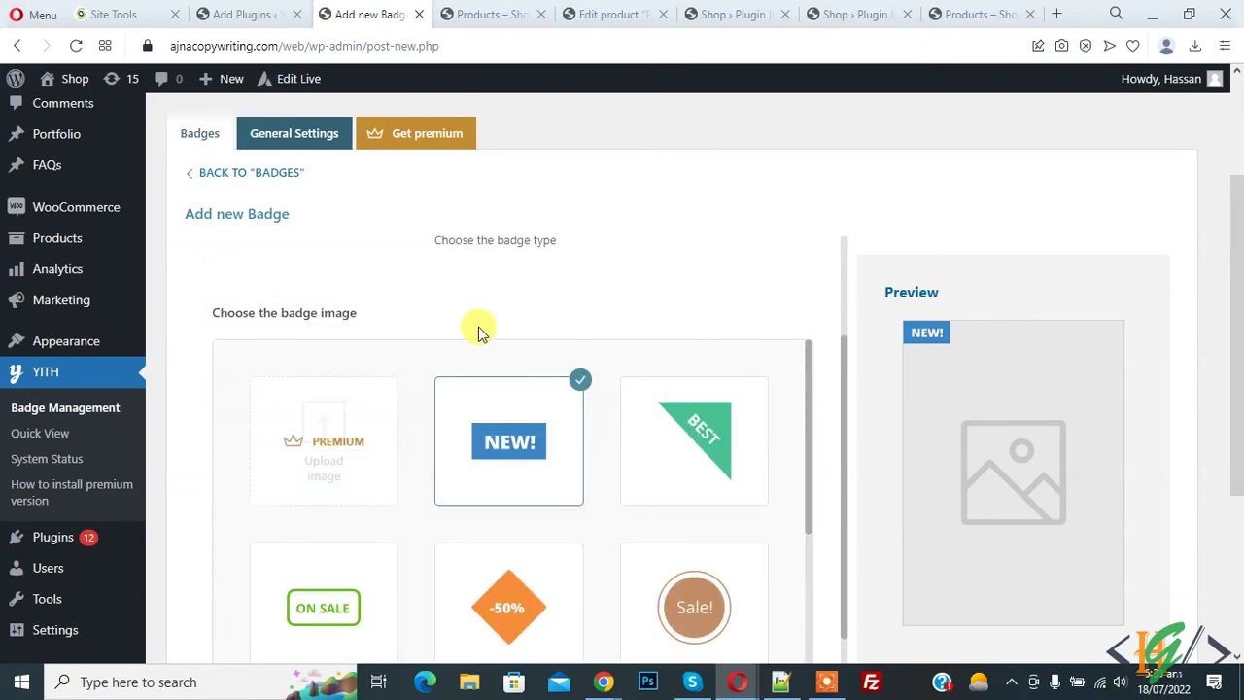
scroll(714, 471, "down", 1)
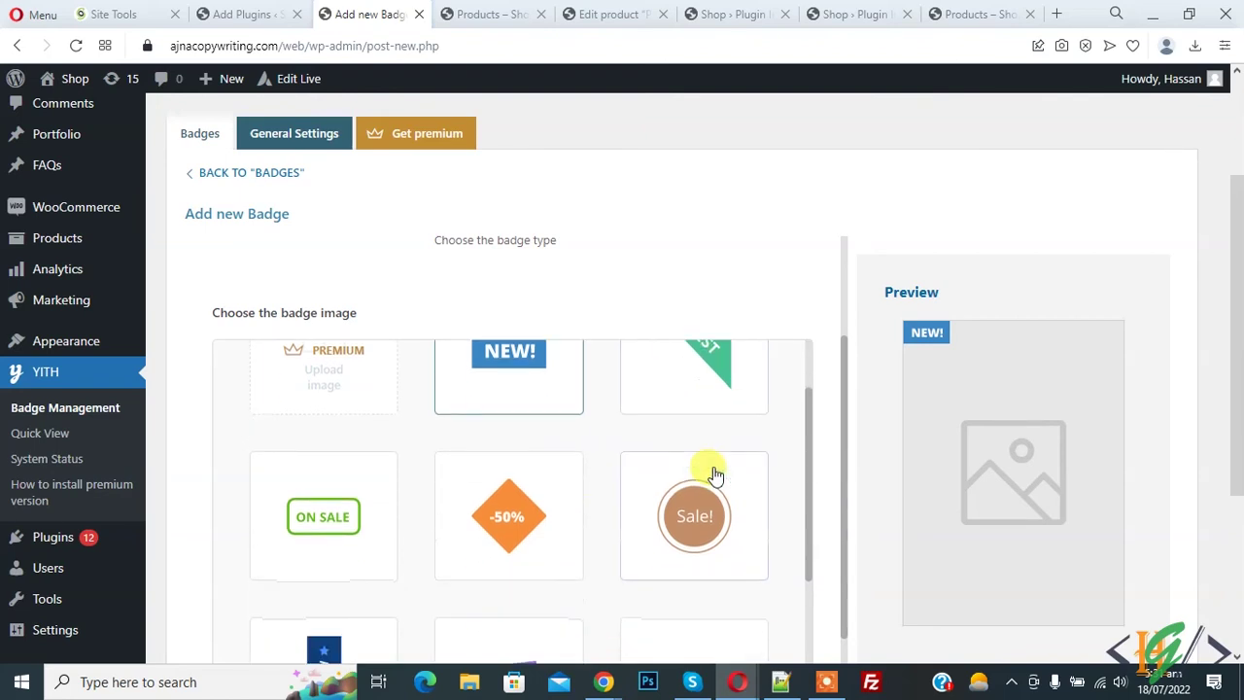
scroll(408, 542, "down", 1)
scroll(466, 544, "down", 2)
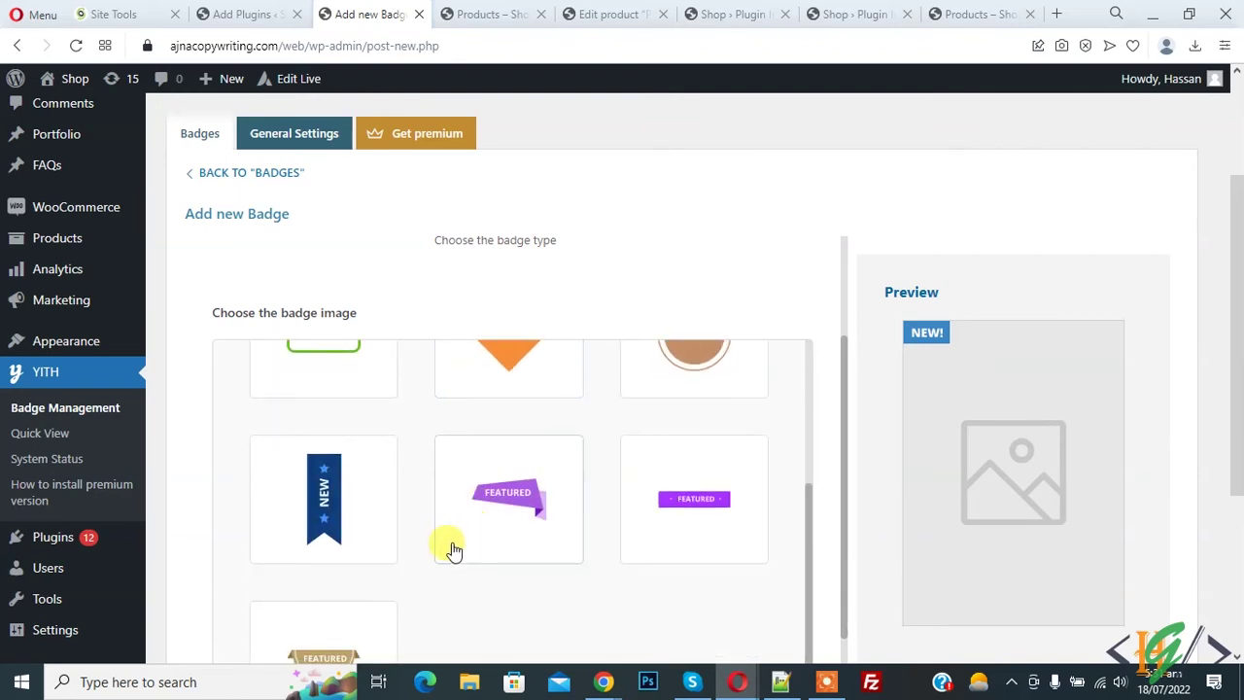
scroll(321, 467, "down", 1)
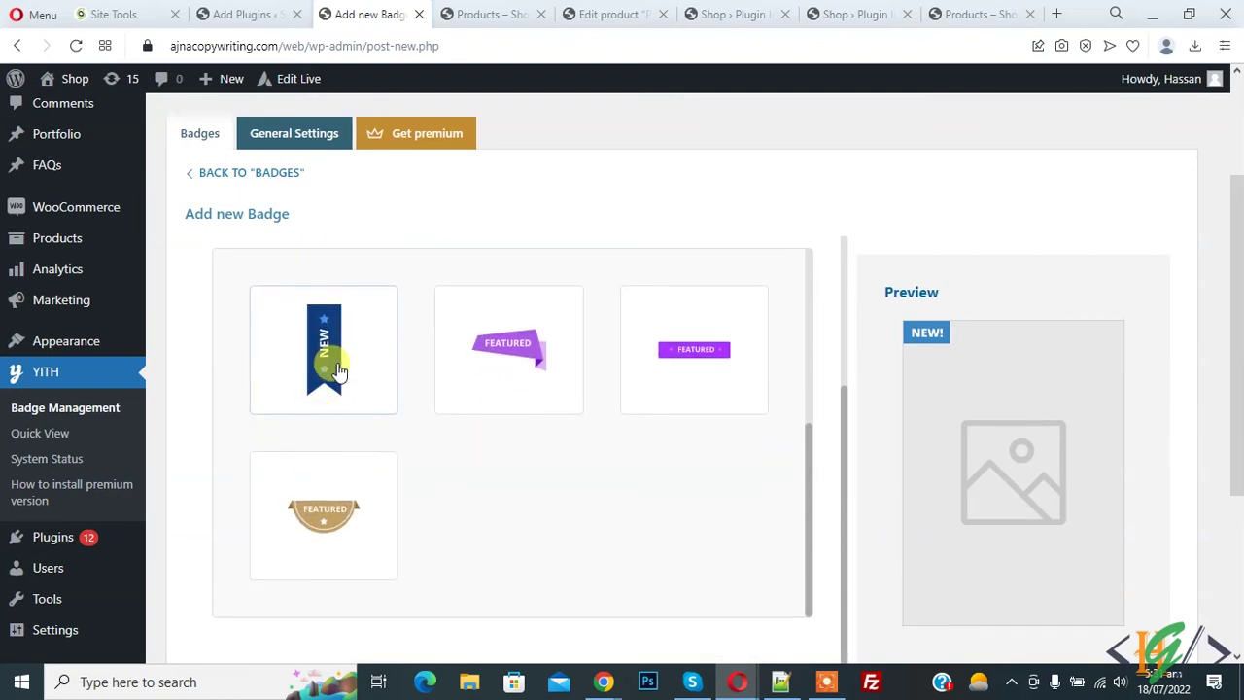
left_click(337, 369)
scroll(569, 449, "up", 1)
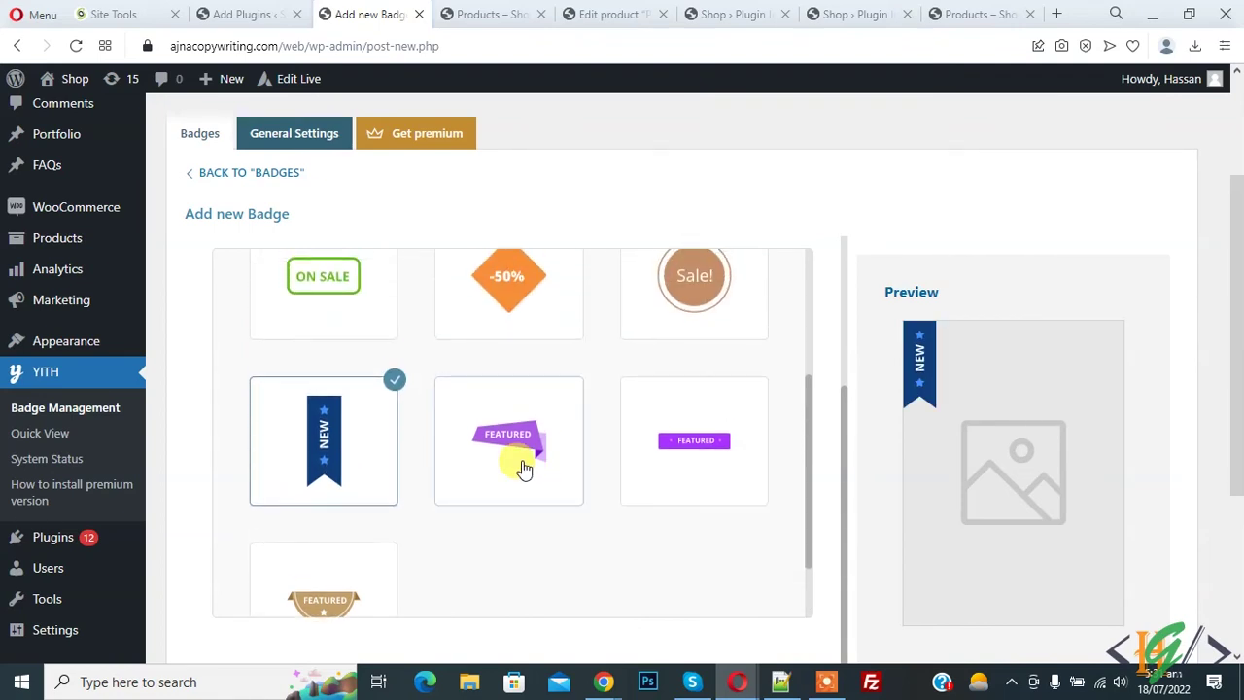
left_click(511, 466)
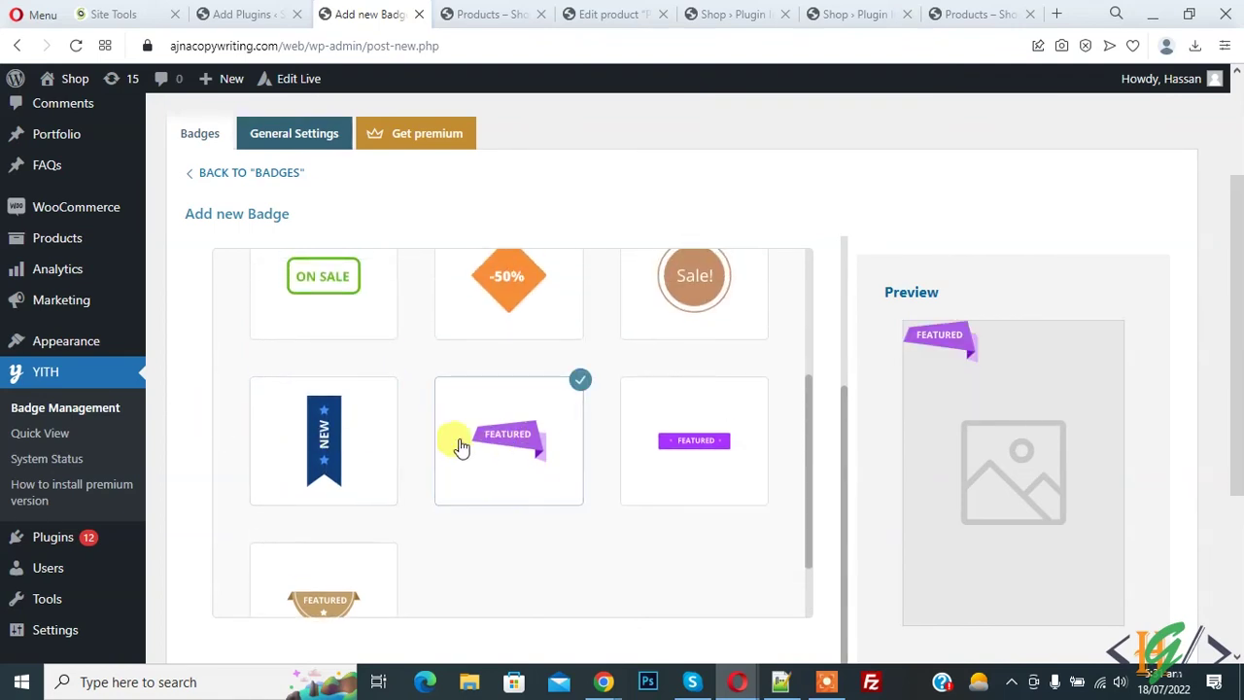
left_click(349, 449)
scroll(650, 486, "up", 2)
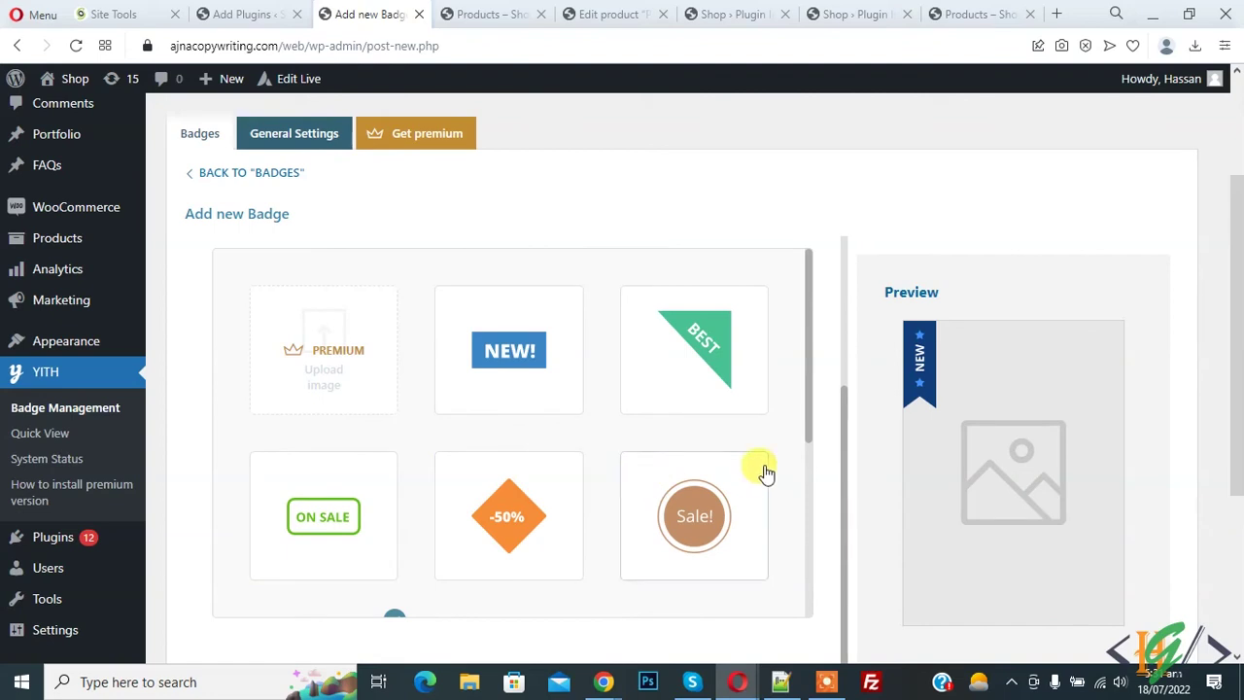
- Set the New badge's position to Middle and save the badge
scroll(1020, 434, "down", 1)
scroll(1020, 434, "down", 1)
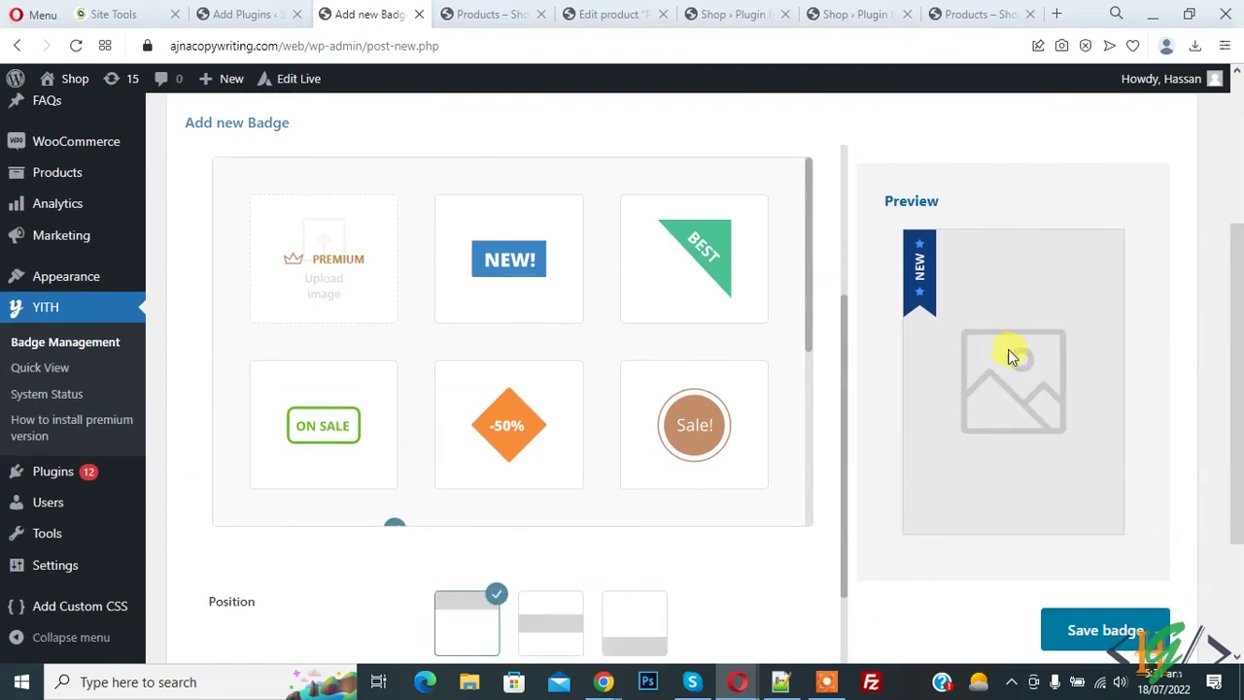
scroll(1010, 357, "down", 1)
left_click(547, 551)
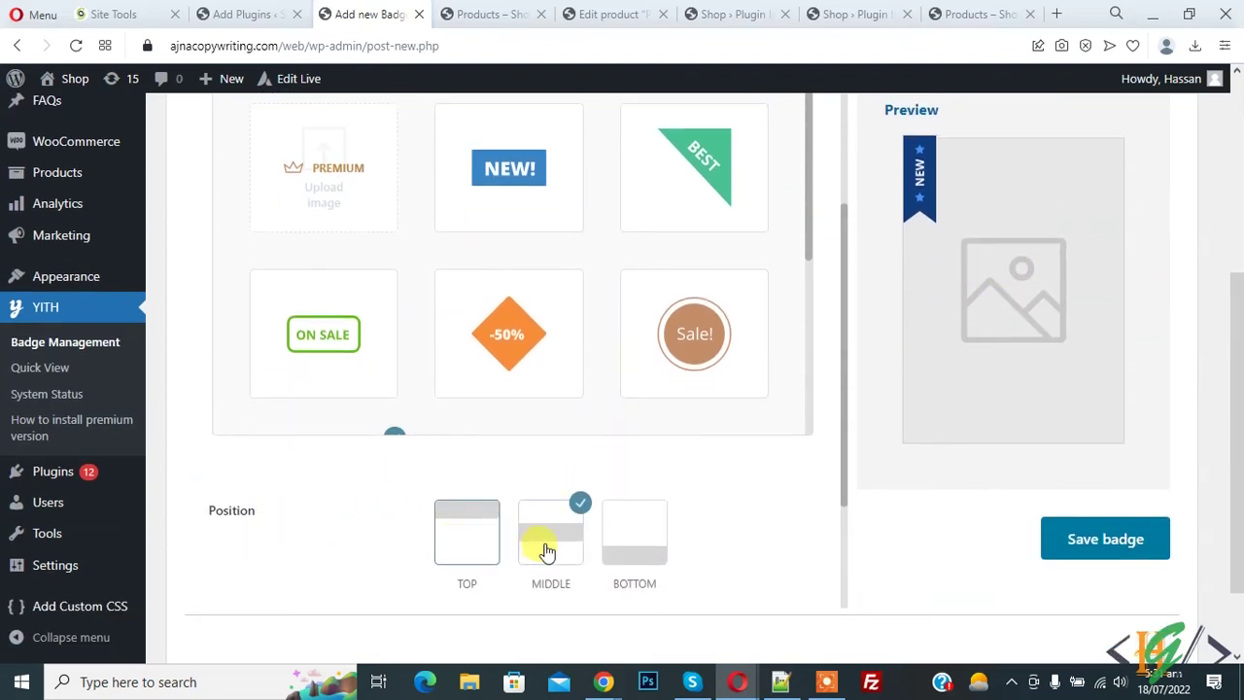
scroll(394, 428, "up", 2)
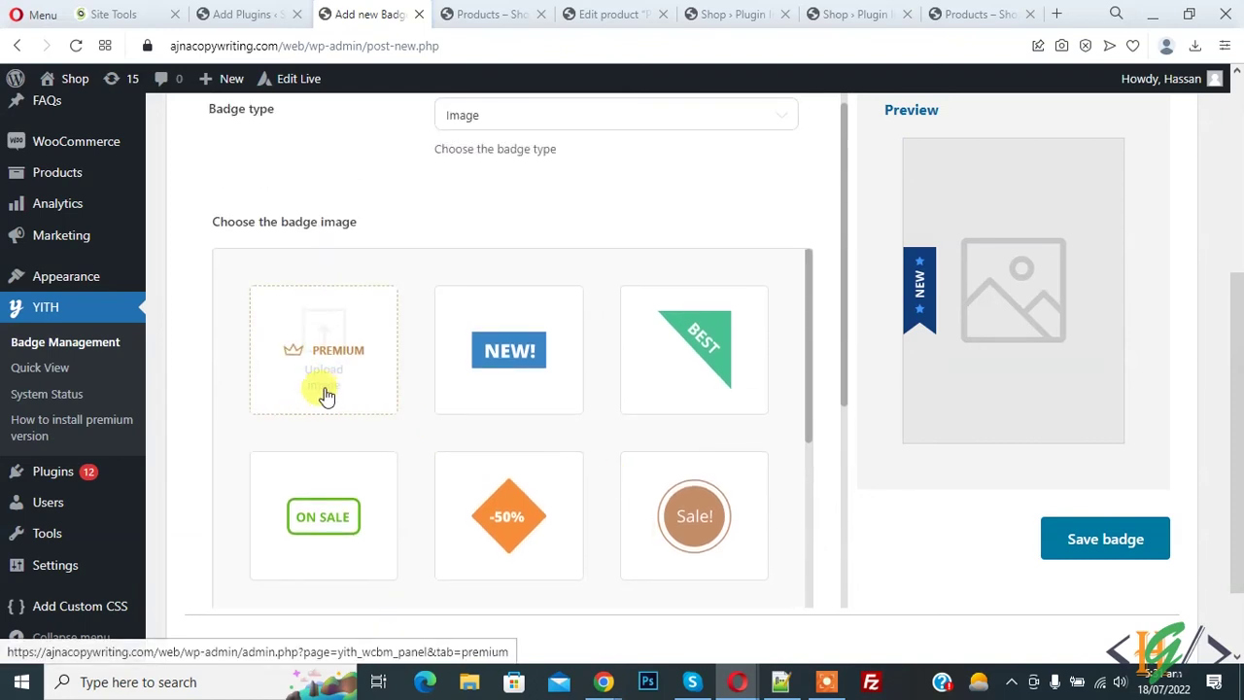
left_click(1109, 535)
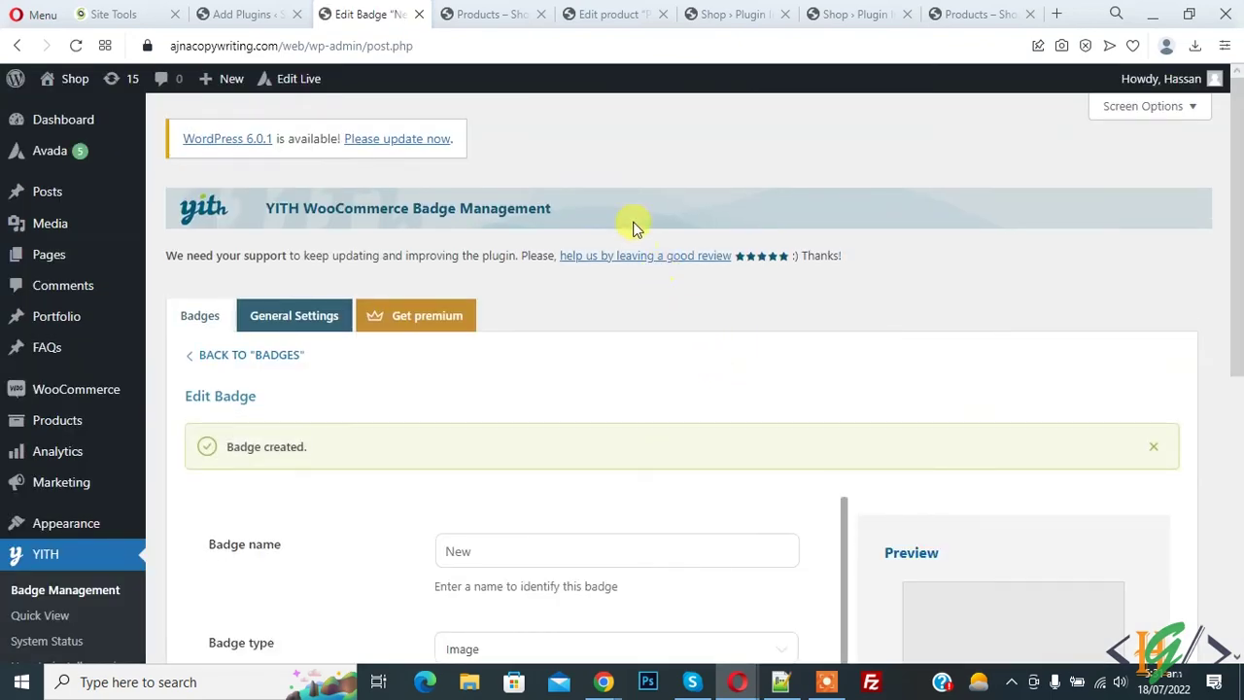
- Replace the Sale badge with the New badge on the Pink Handbag product and update the product
left_click(597, 13)
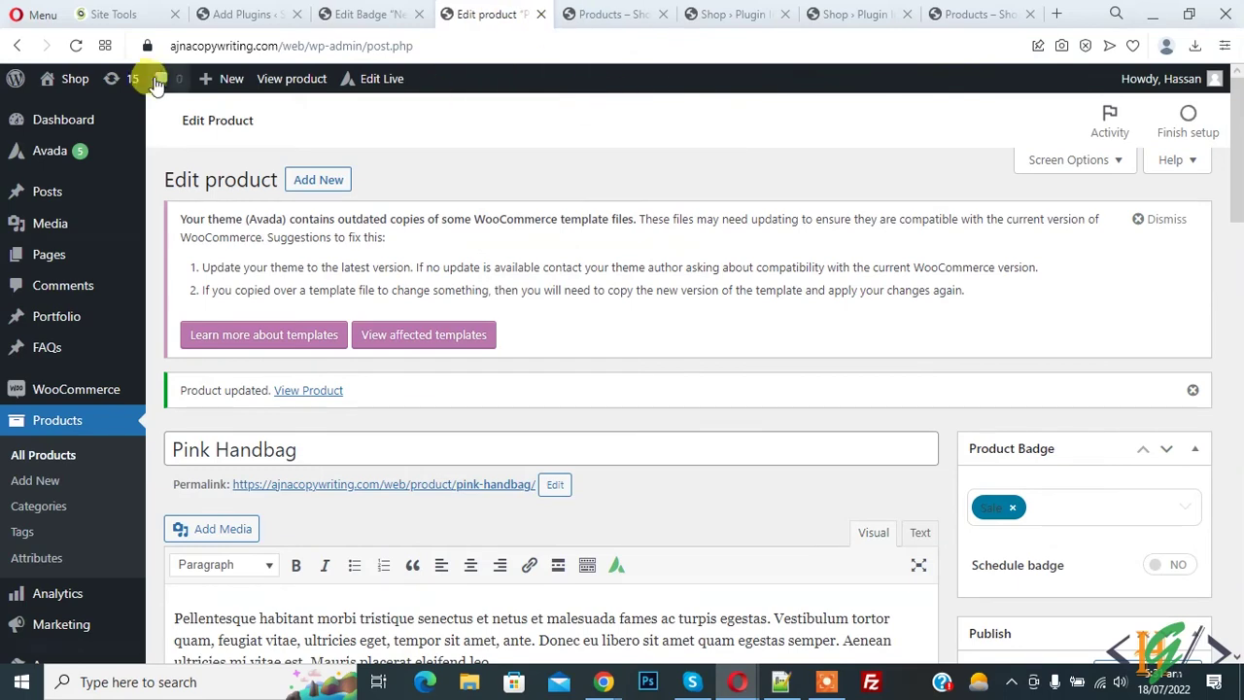
left_click(75, 46)
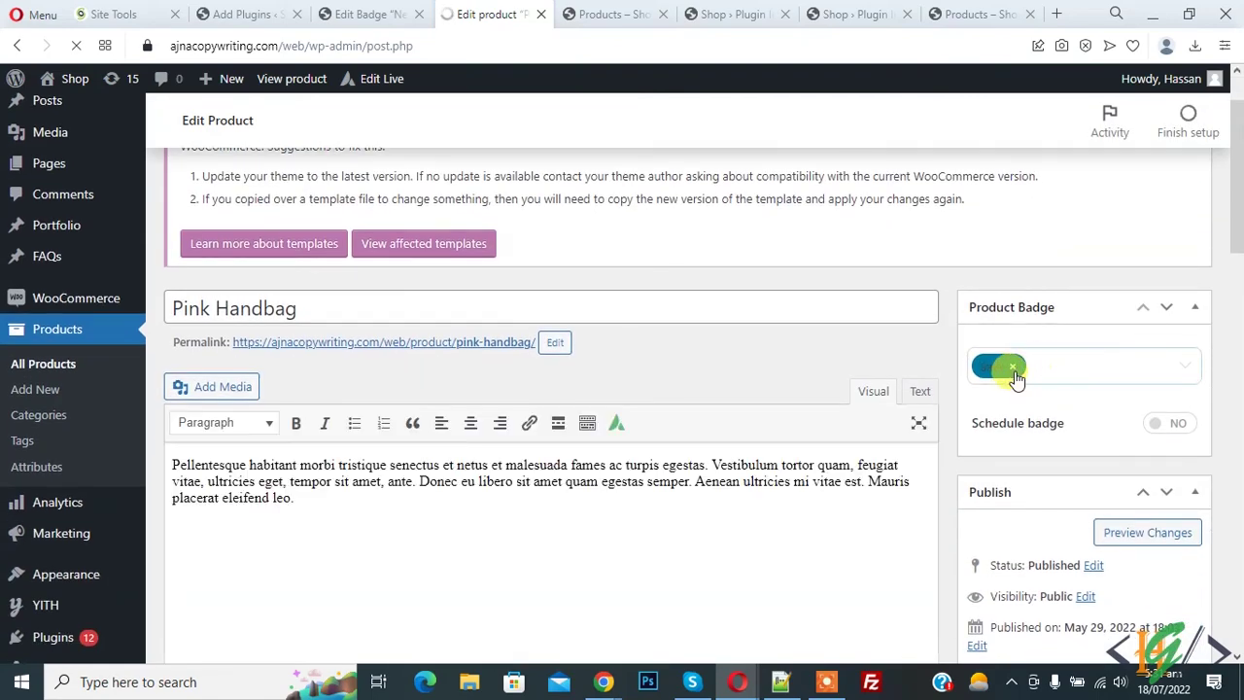
left_click(1016, 374)
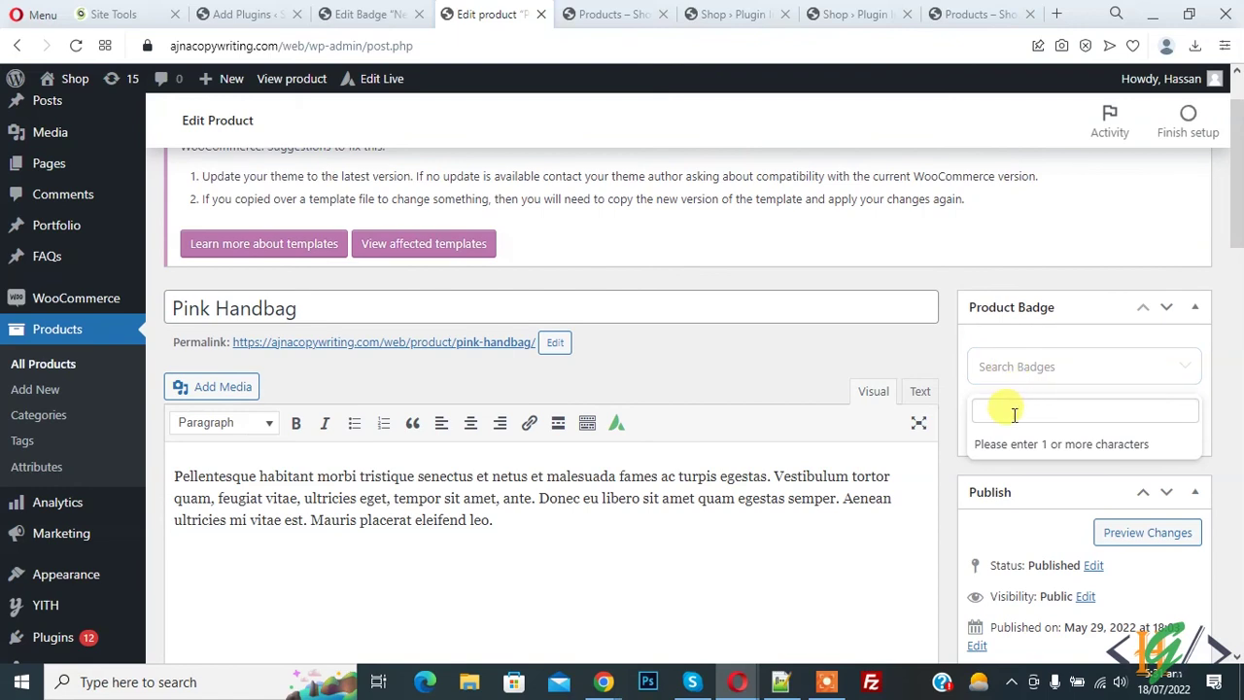
type("New")
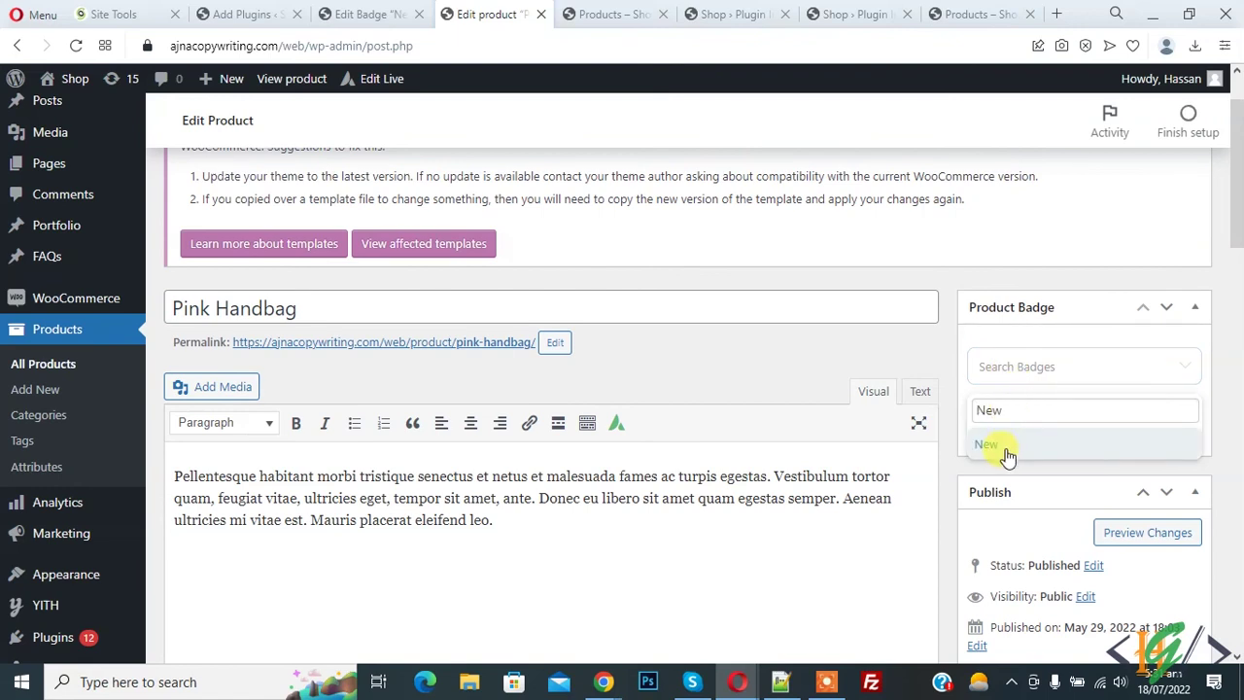
left_click(1001, 455)
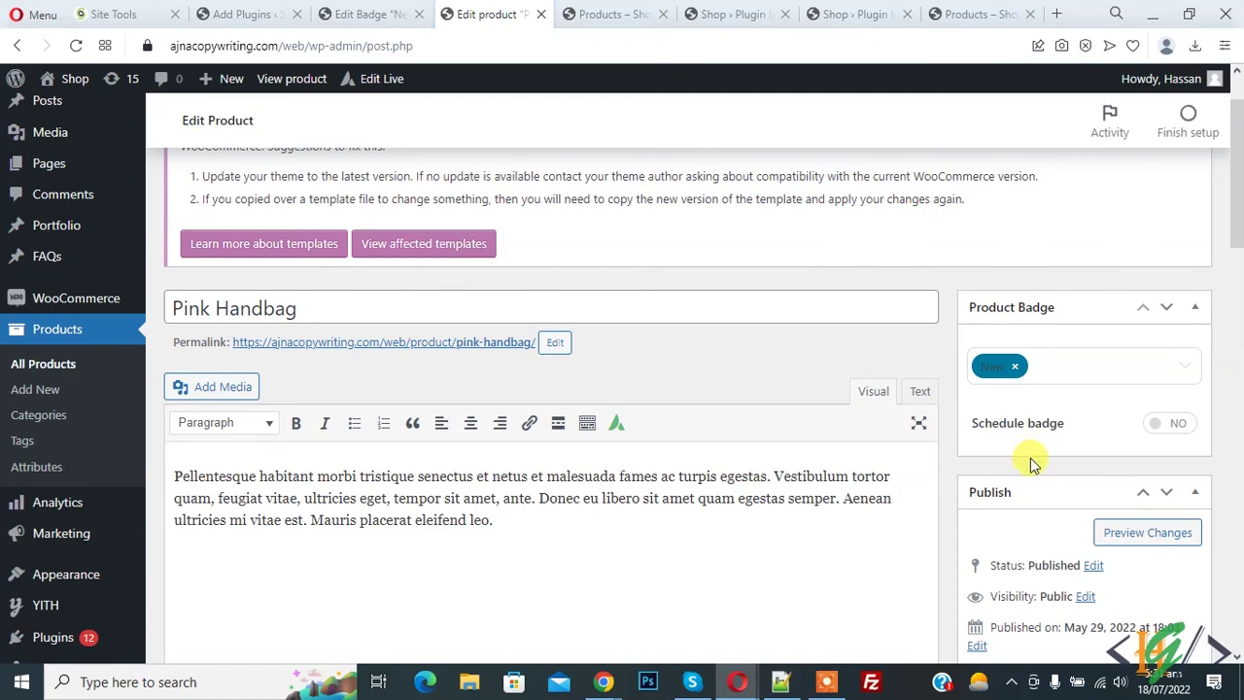
scroll(1026, 461, "down", 3)
left_click(1168, 494)
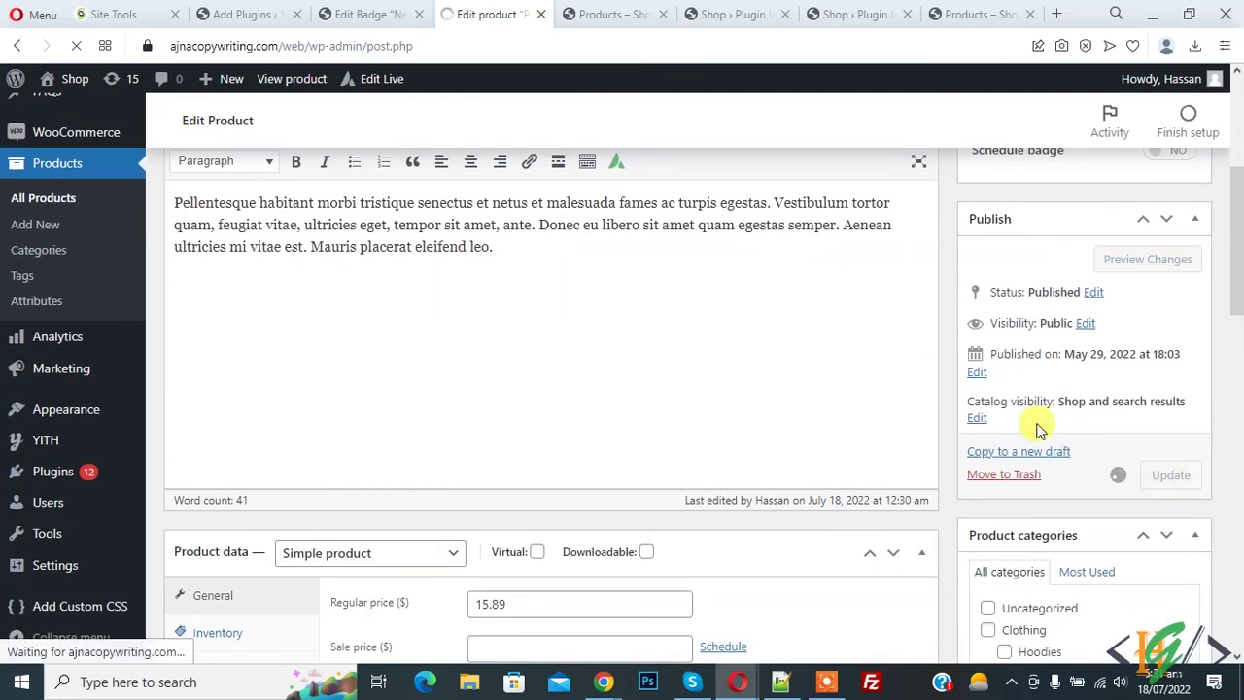
- Reload the shop page and check the badge on the Pink Handbag image
left_click_drag(612, 12, 437, 16)
left_click(76, 45)
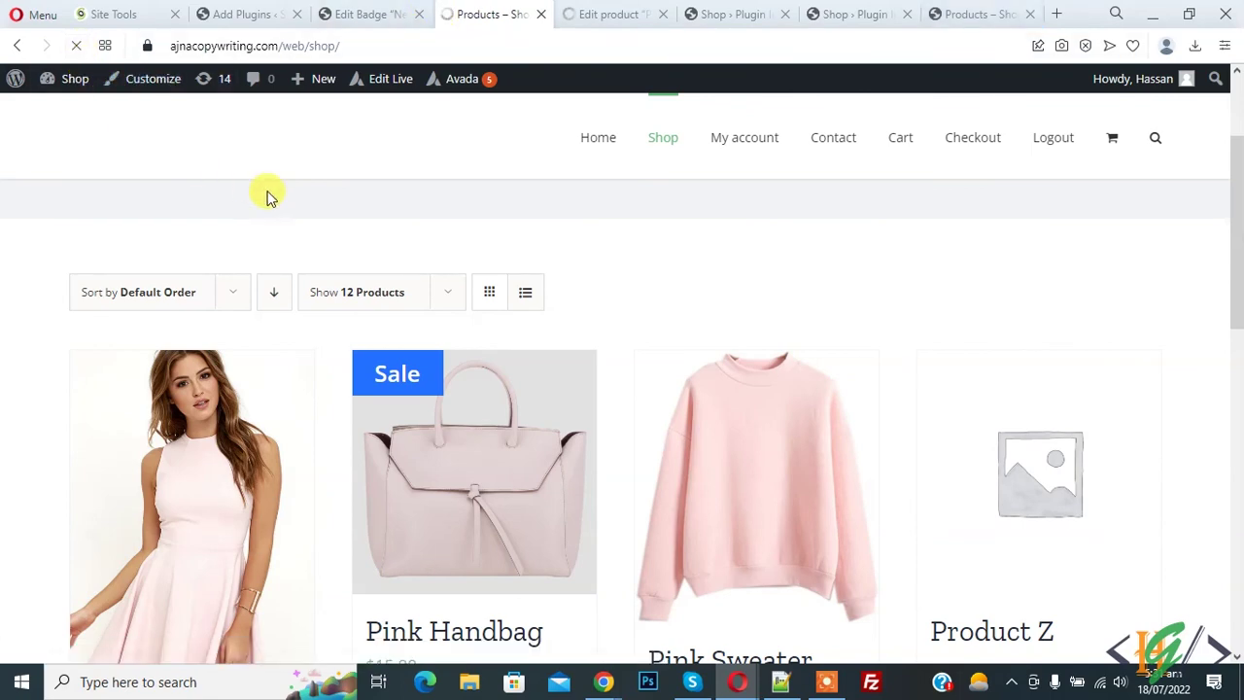
scroll(394, 301, "down", 4)
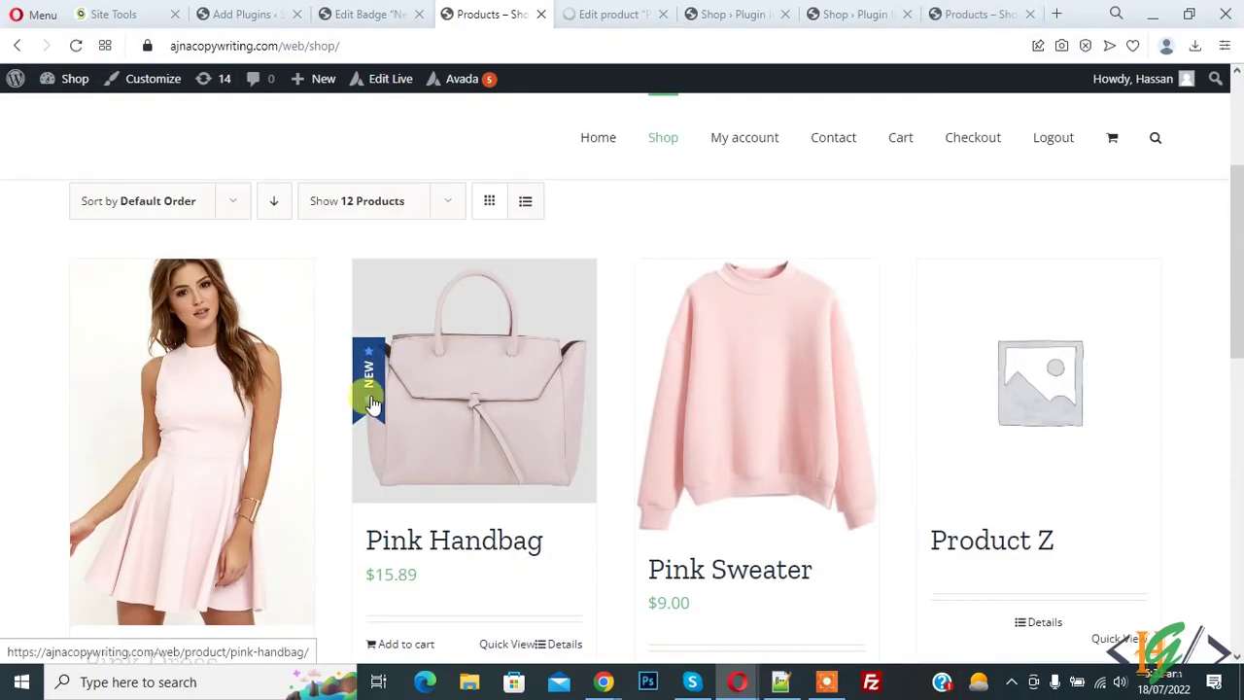